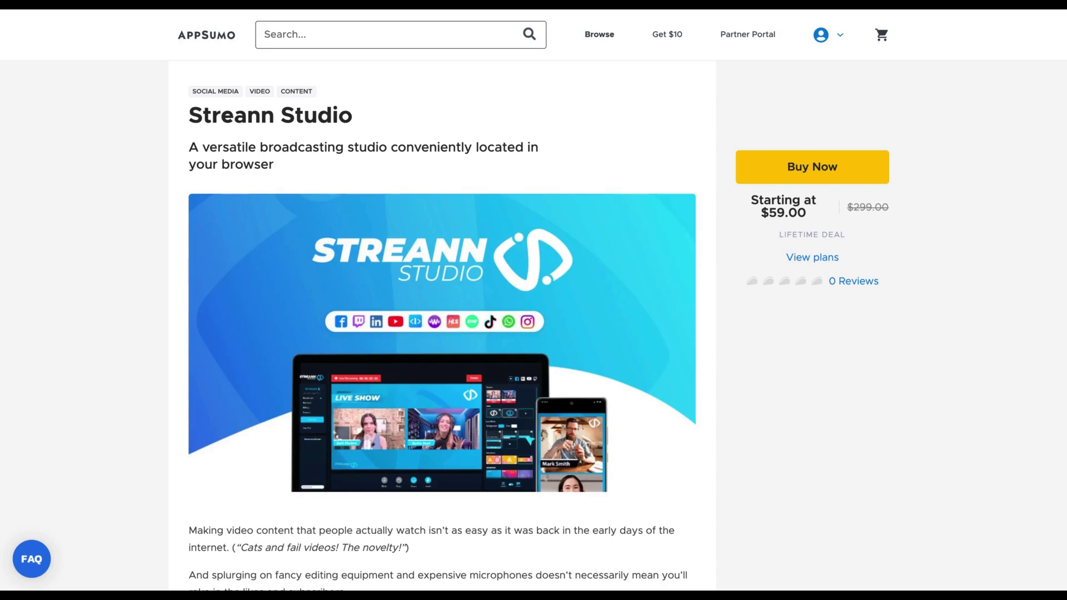
- Scroll through the AppSumo Streann Studio deal's features and pricing
{"action": "scroll", "coordinate": [579, 308], "scroll_direction": "down", "scroll_amount": 12}
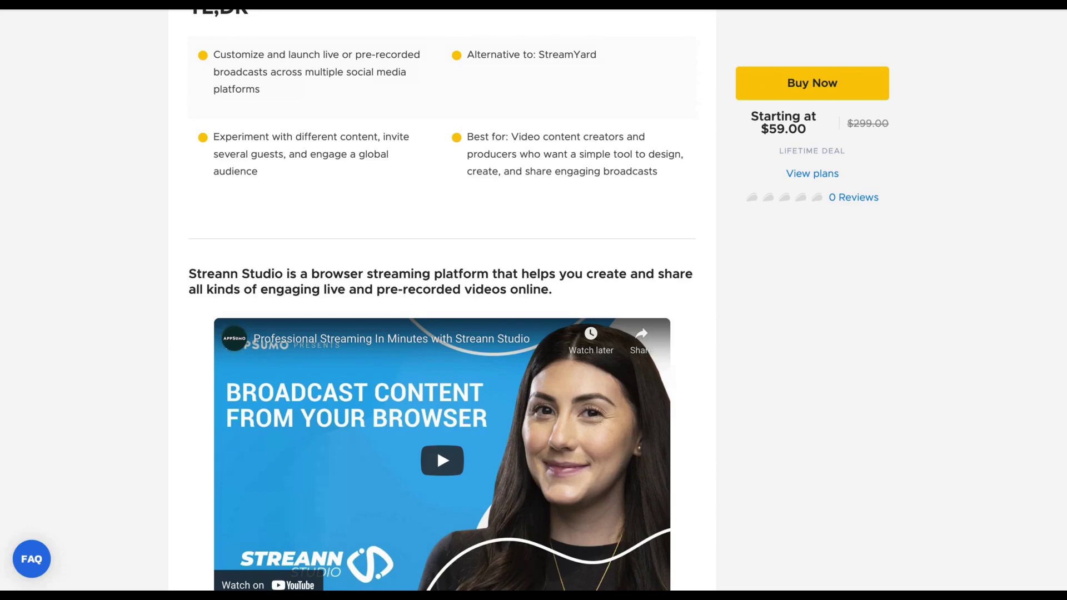
{"action": "scroll", "coordinate": [442, 334], "scroll_direction": "up", "scroll_amount": 10}
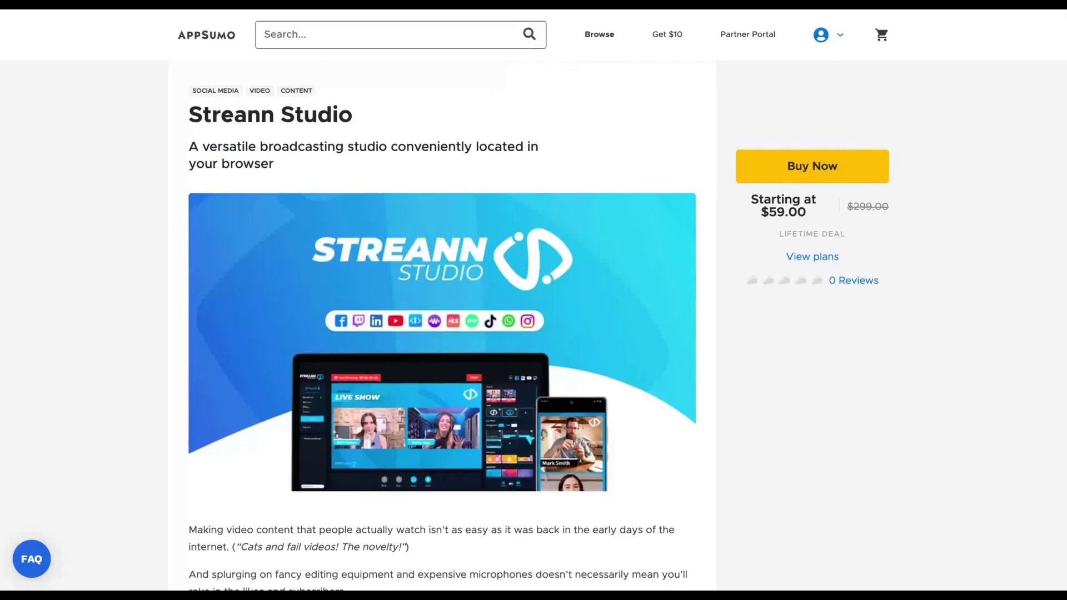
{"action": "scroll", "coordinate": [718, 367], "scroll_direction": "down", "scroll_amount": 1}
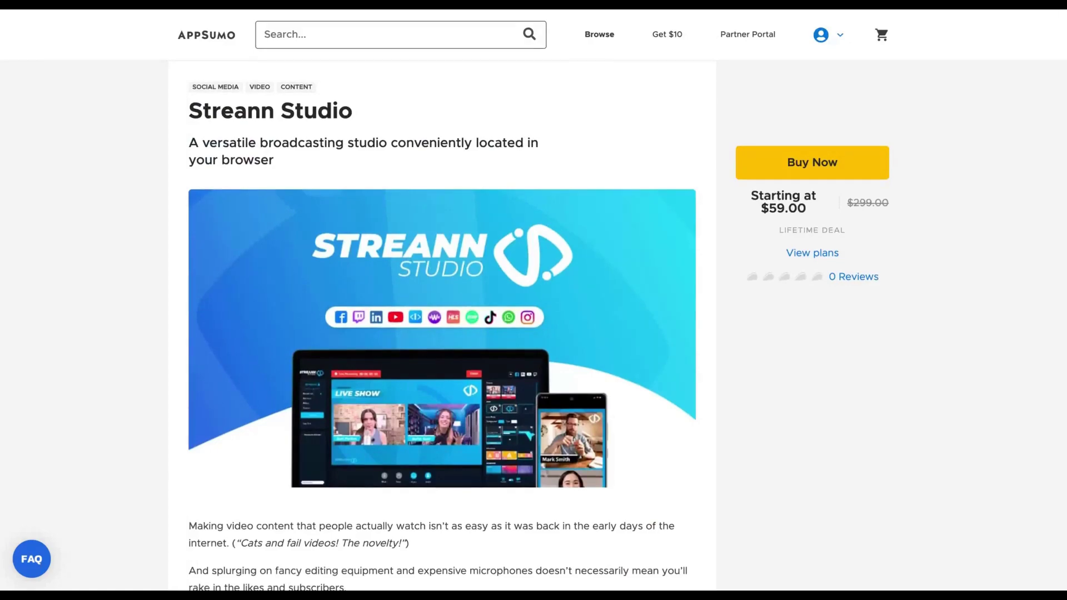
{"action": "scroll", "coordinate": [442, 311], "scroll_direction": "down", "scroll_amount": 15}
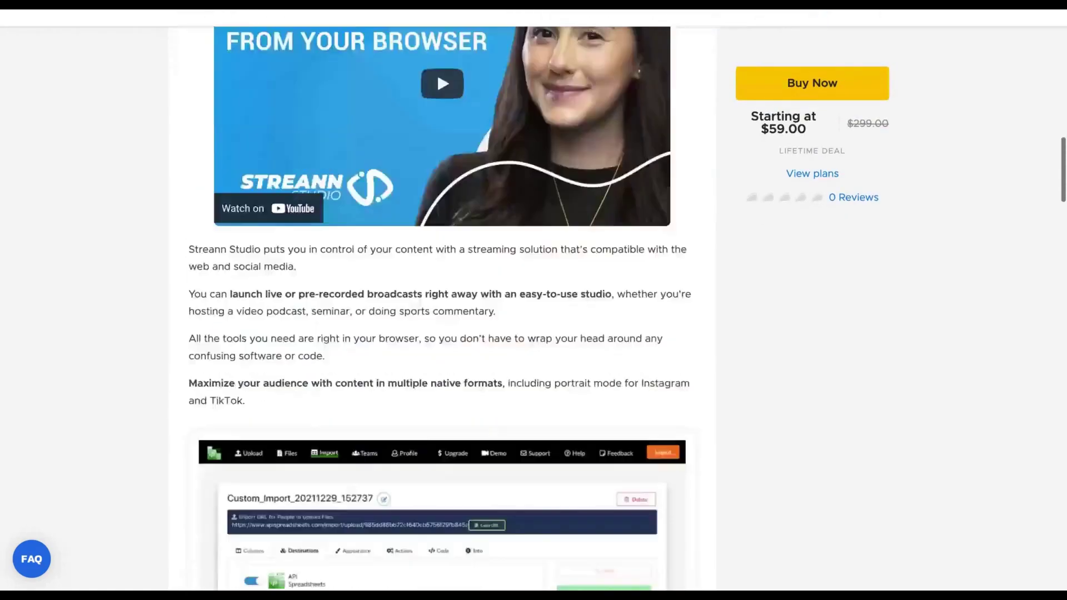
{"action": "scroll", "coordinate": [442, 311], "scroll_direction": "down", "scroll_amount": 20}
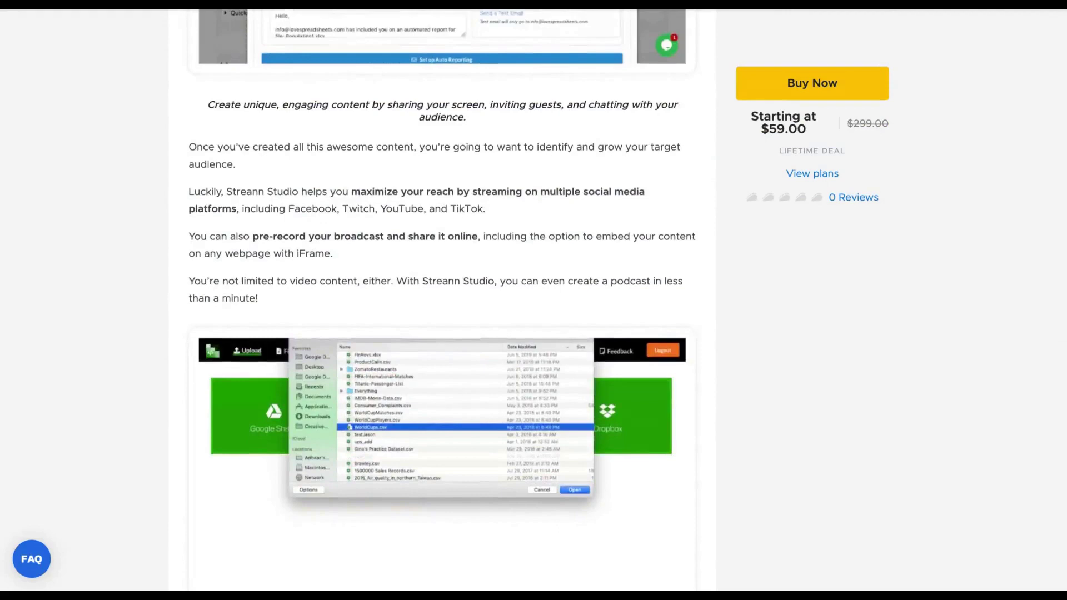
{"action": "scroll", "coordinate": [442, 312], "scroll_direction": "down", "scroll_amount": 15}
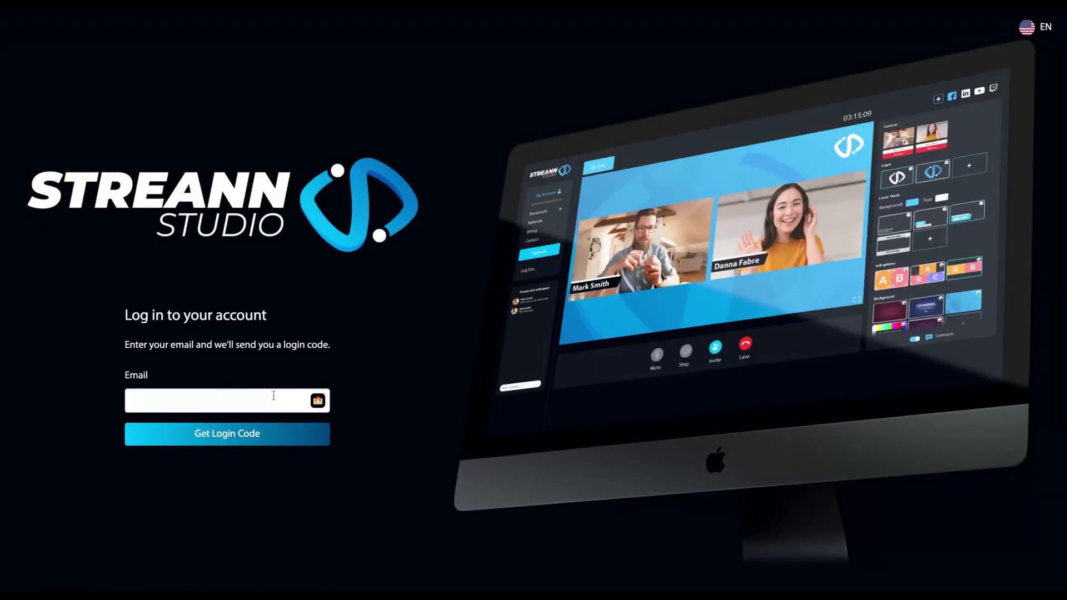
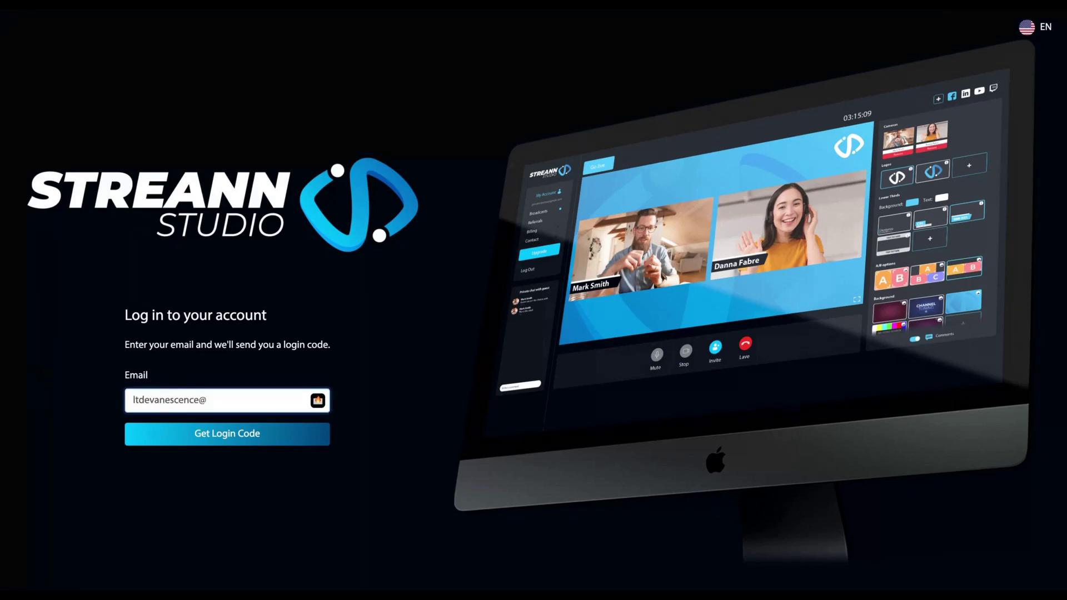
- Sign in with the account e-mail and the emailed five-digit login code
{"action": "left_click", "coordinate": [222, 440]}
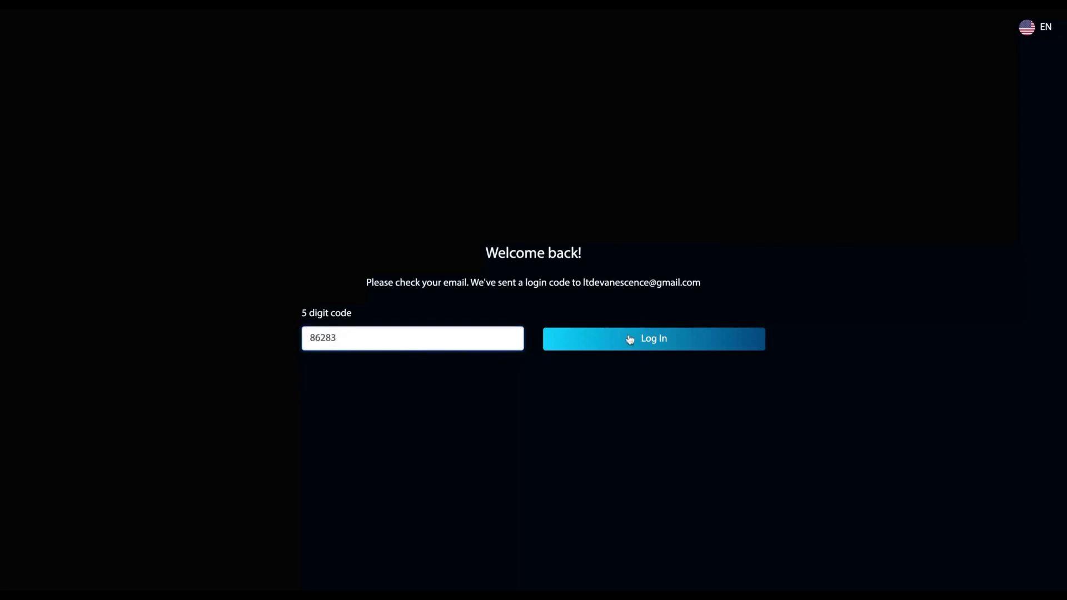
{"action": "left_click", "coordinate": [630, 340]}
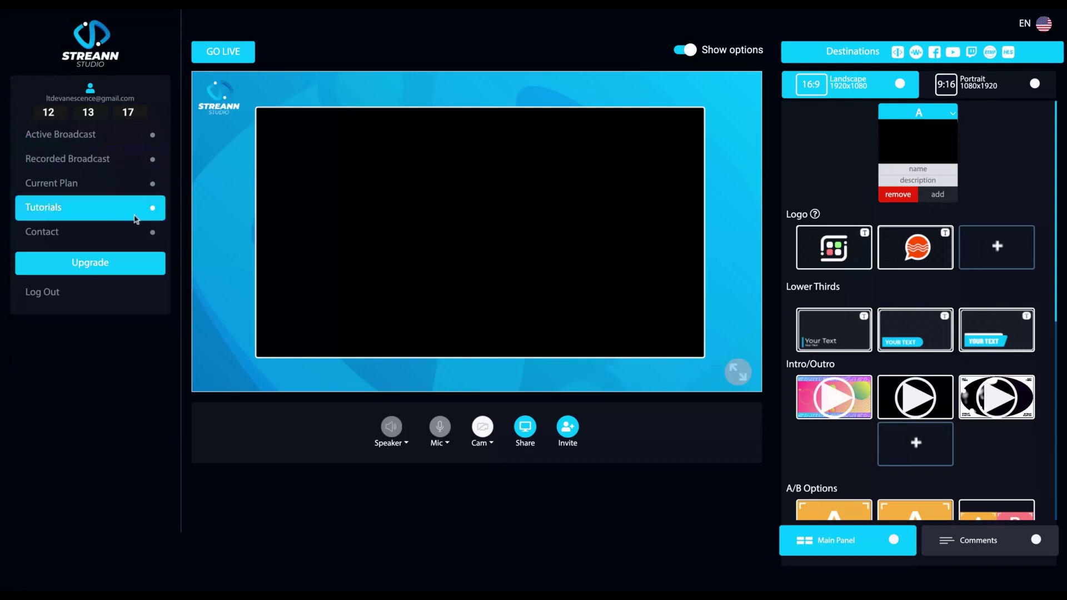
{"action": "left_click", "coordinate": [406, 443]}
{"action": "left_click", "coordinate": [406, 443]}
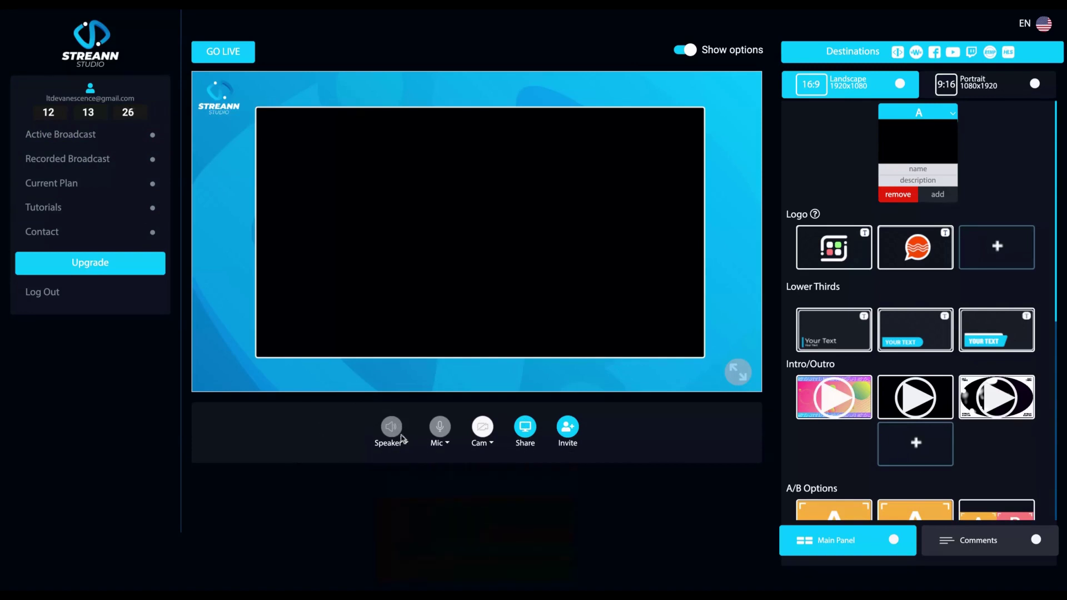
{"action": "left_click", "coordinate": [447, 443]}
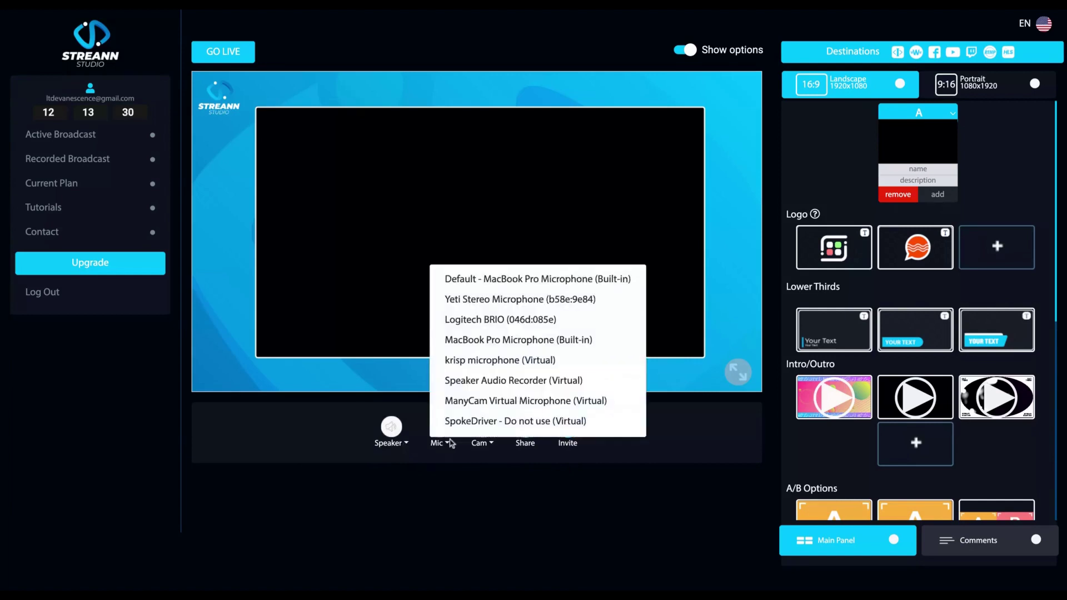
{"action": "left_click", "coordinate": [462, 486]}
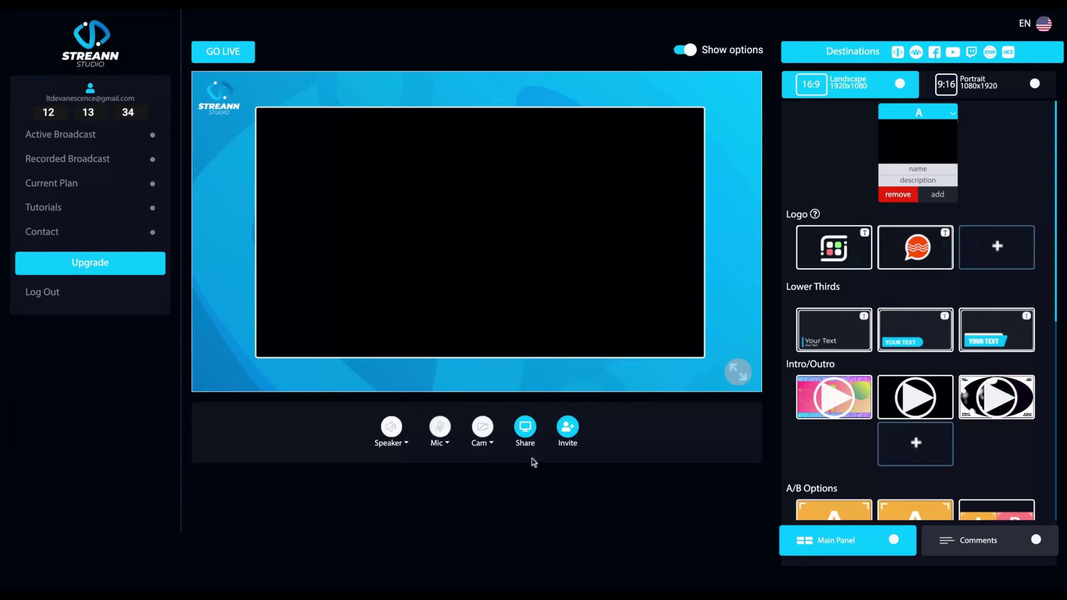
{"action": "left_click", "coordinate": [493, 444]}
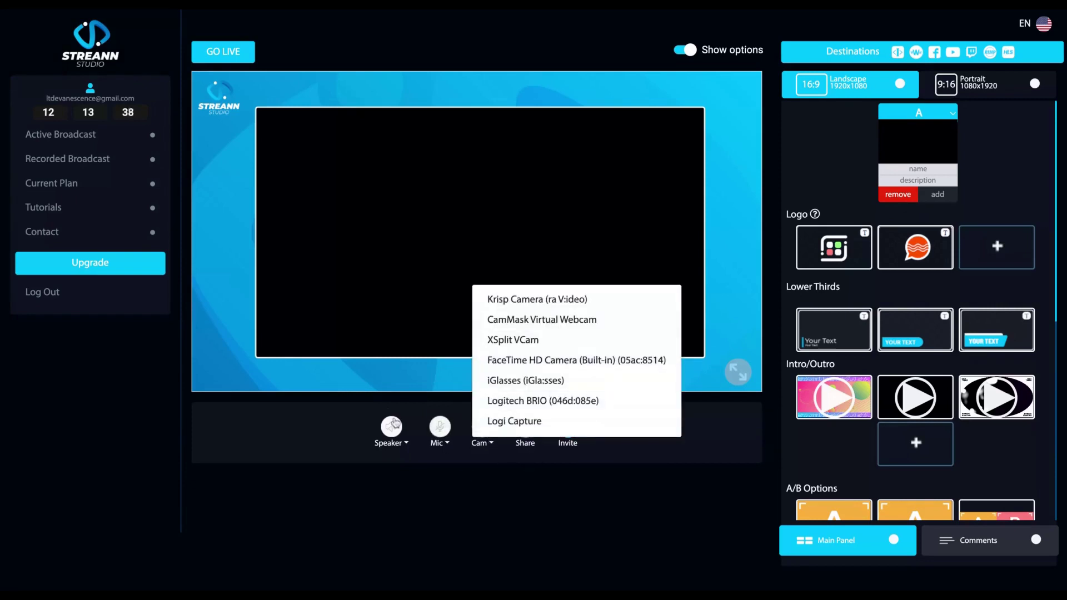
{"action": "left_click", "coordinate": [426, 404]}
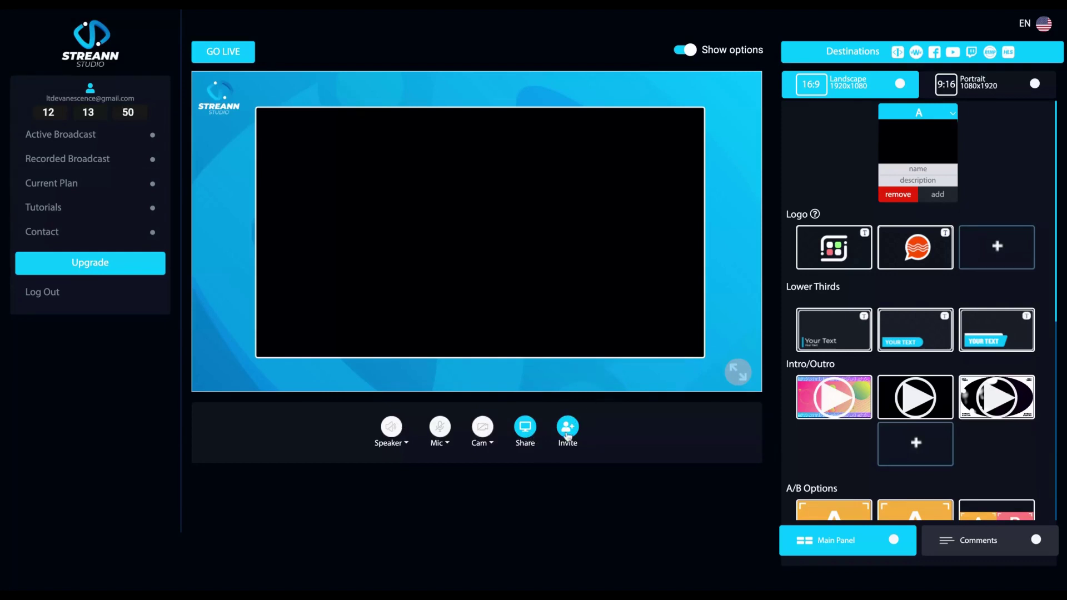
- Copy the guest invite link to the clipboard and close the invite dialog
{"action": "left_click", "coordinate": [567, 427]}
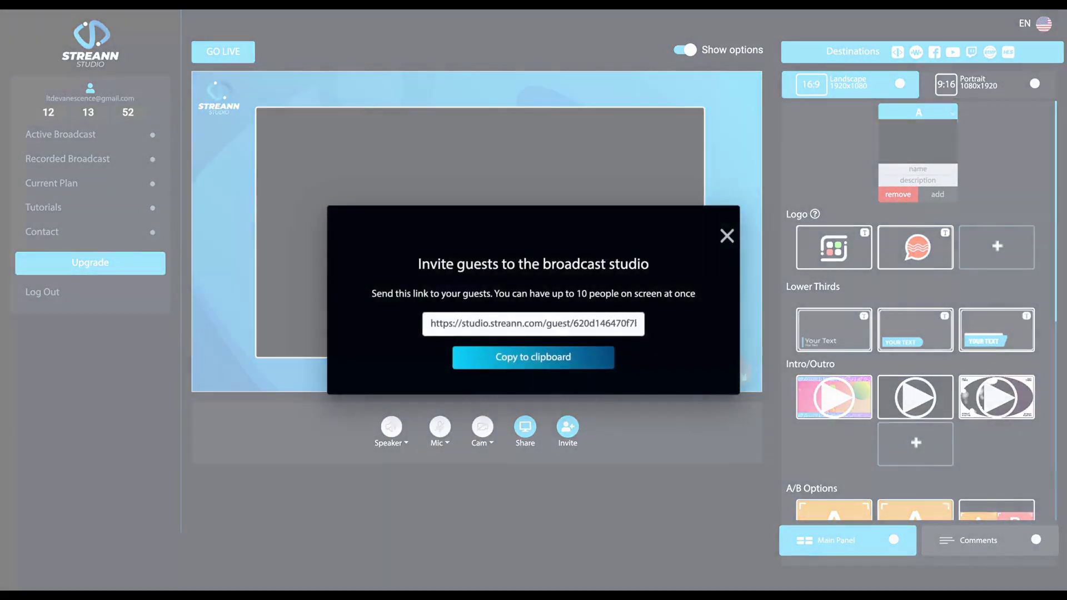
{"action": "left_click", "coordinate": [540, 364]}
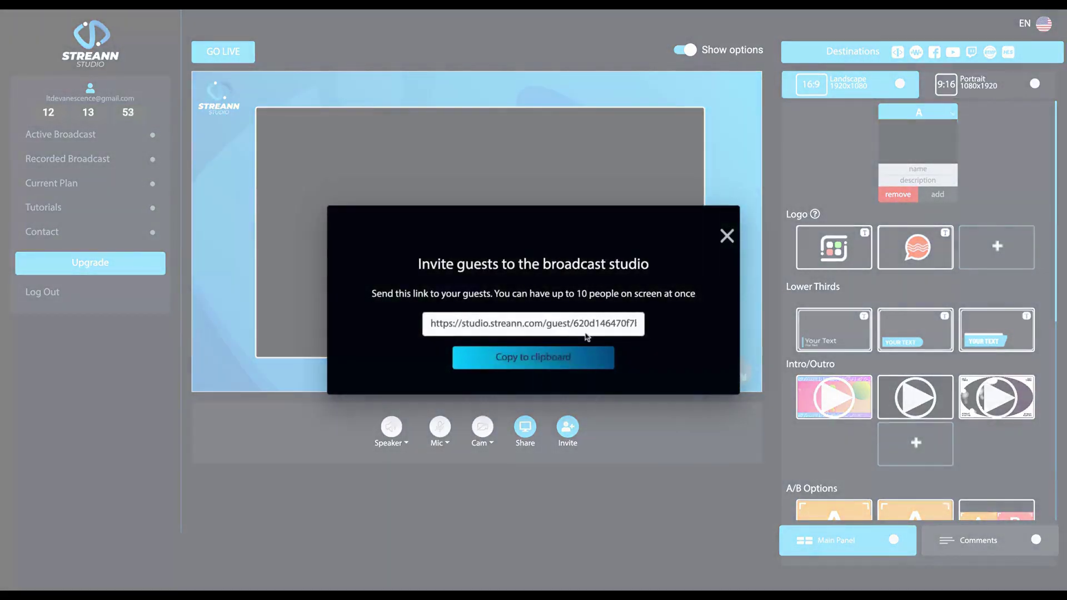
{"action": "left_click", "coordinate": [532, 359]}
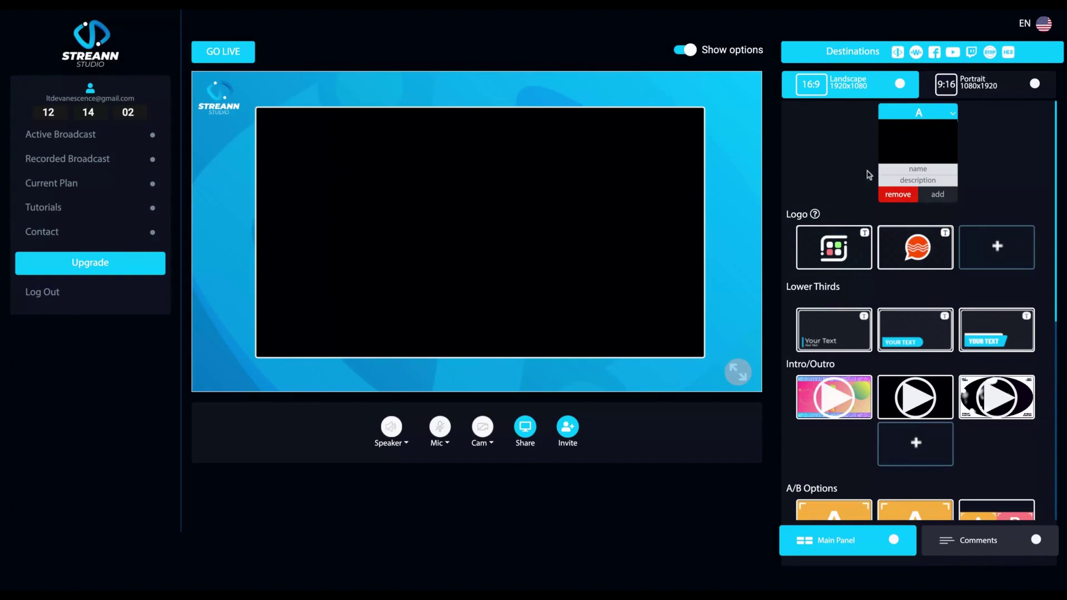
- Enter the presenter's name and description 'Entrepreneur', and show the orange speech-bubble logo
{"action": "left_click", "coordinate": [920, 169]}
{"action": "left_click", "coordinate": [919, 181]}
{"action": "left_click", "coordinate": [931, 169]}
{"action": "type", "text": "Igor"}
{"action": "left_click", "coordinate": [926, 182]}
{"action": "type", "text": "Entrepre"}
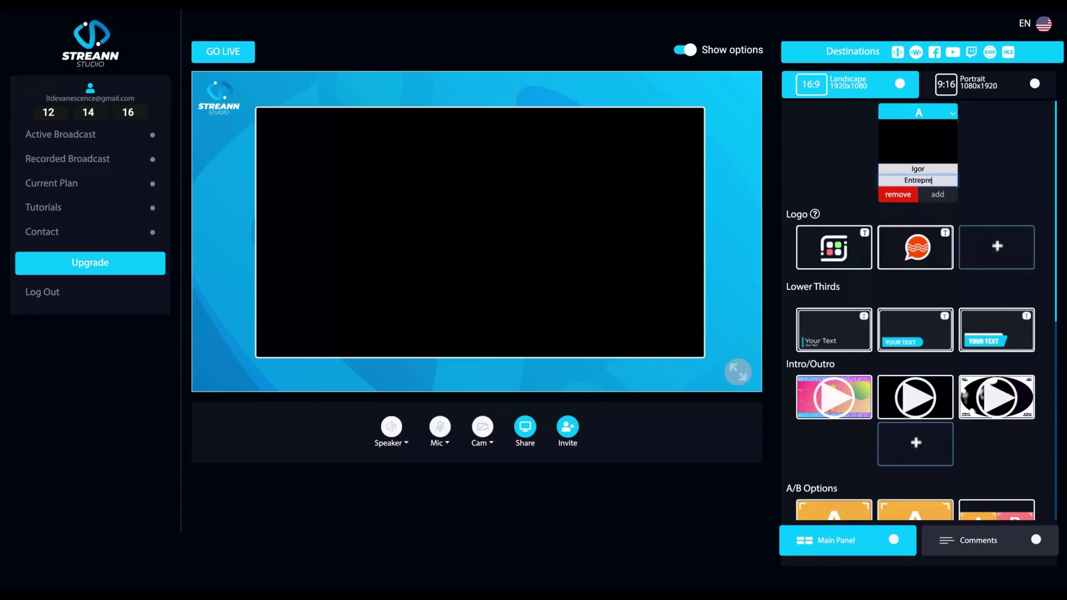
{"action": "type", "text": "neur"}
{"action": "left_click", "coordinate": [838, 254]}
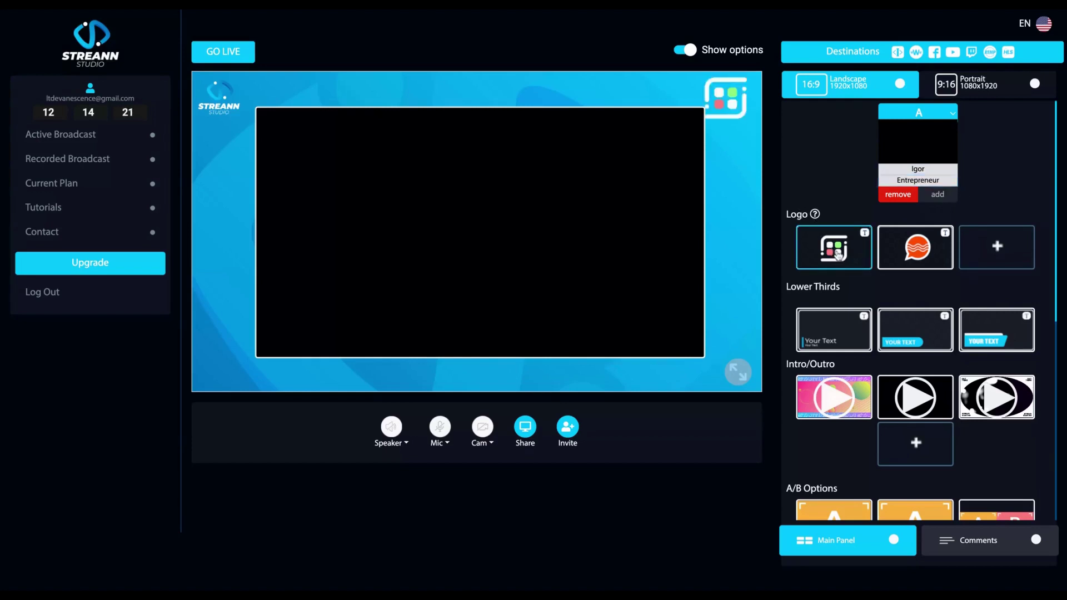
{"action": "left_click", "coordinate": [901, 256]}
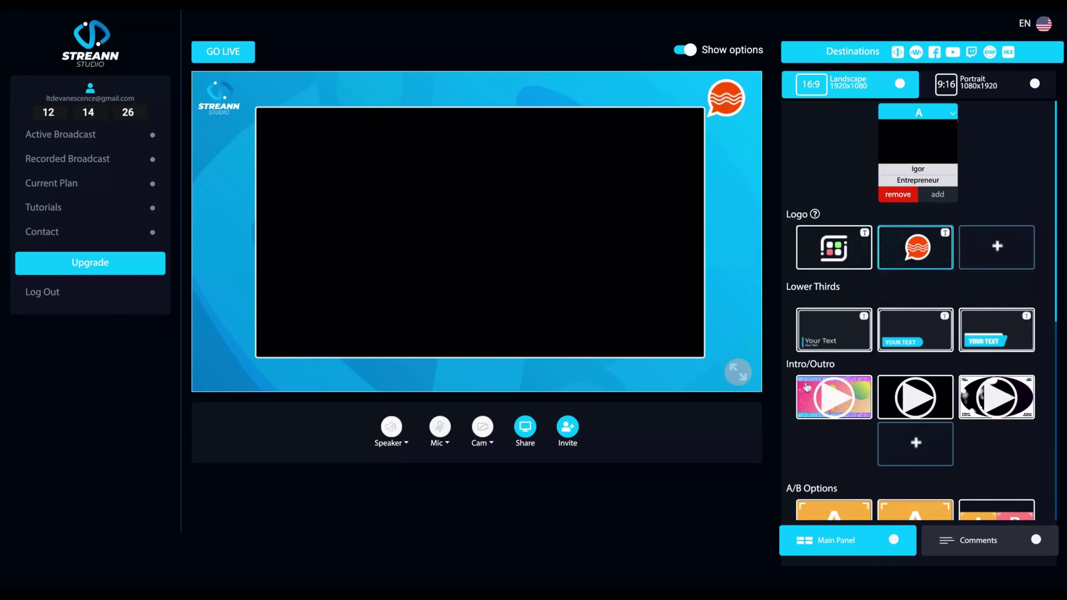
- Add the presenter's name lower third in Lucida Grande with a black background bar
{"action": "left_click", "coordinate": [900, 335]}
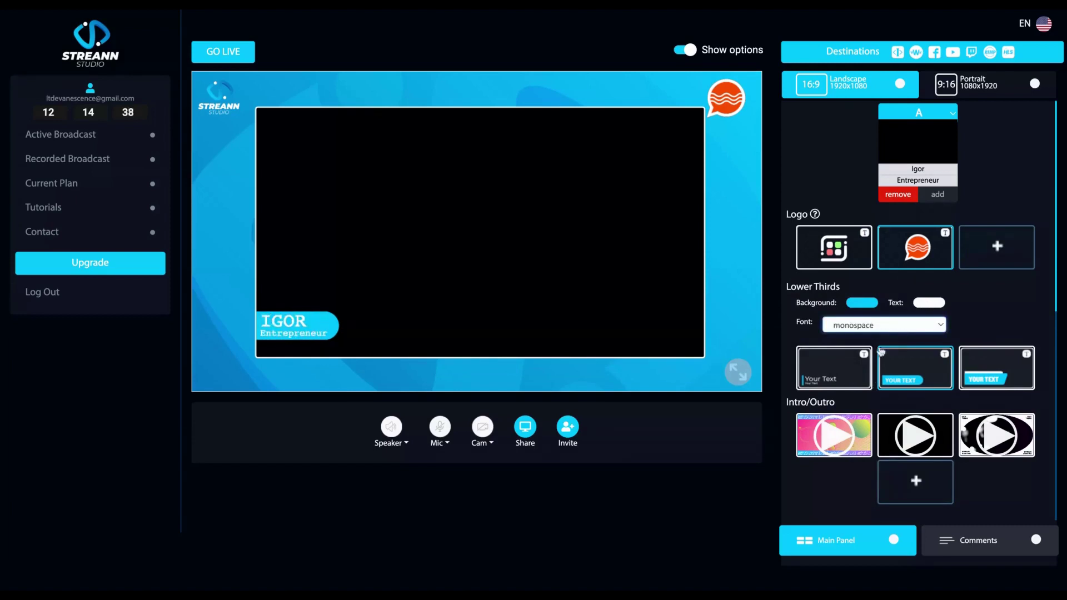
{"action": "left_click", "coordinate": [892, 336]}
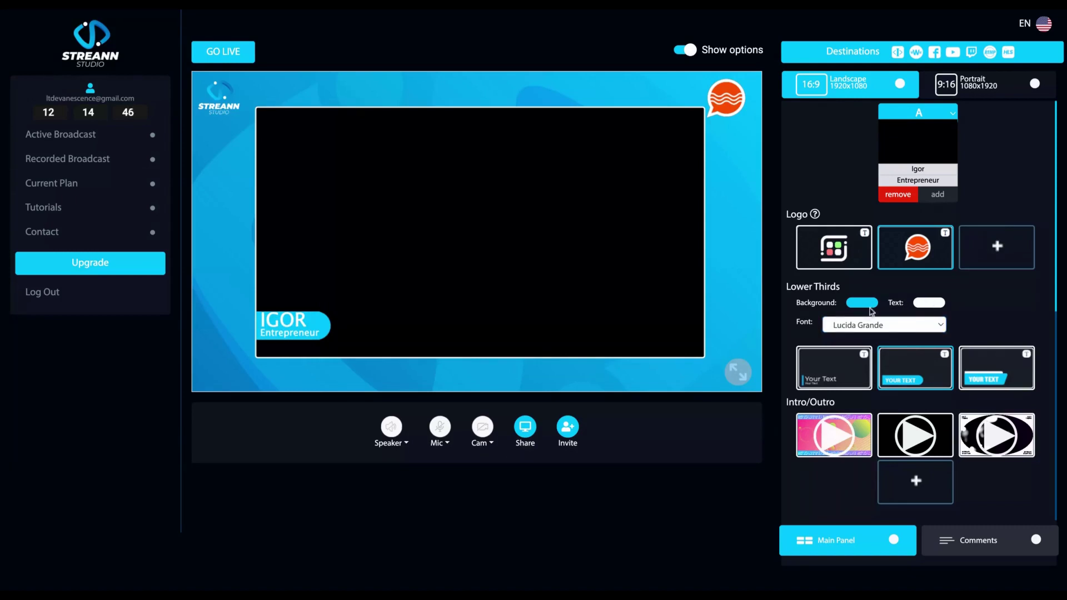
{"action": "left_click", "coordinate": [871, 304]}
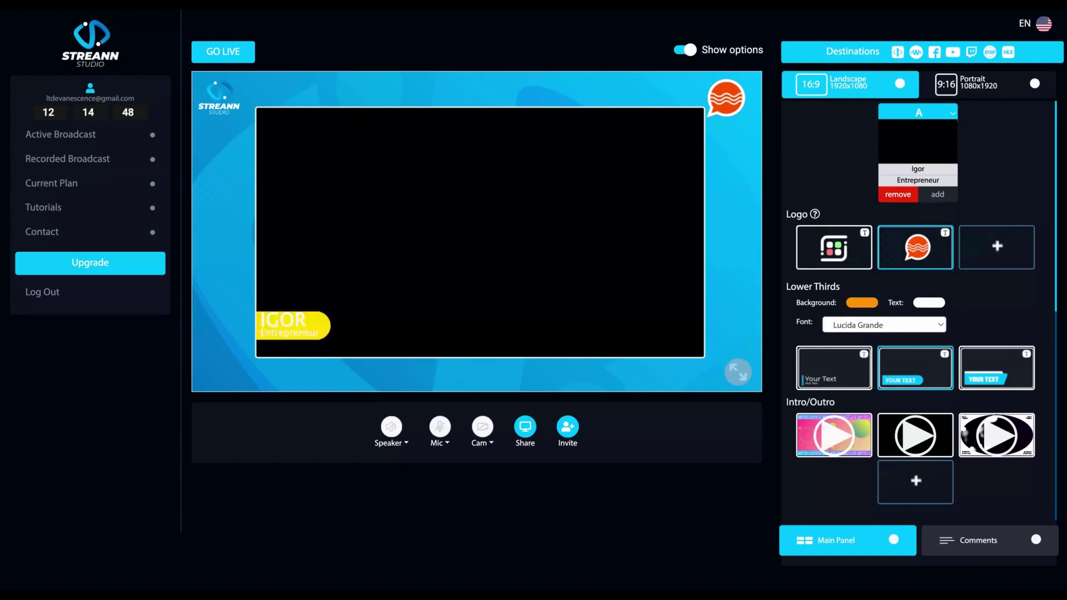
{"action": "left_click", "coordinate": [862, 303]}
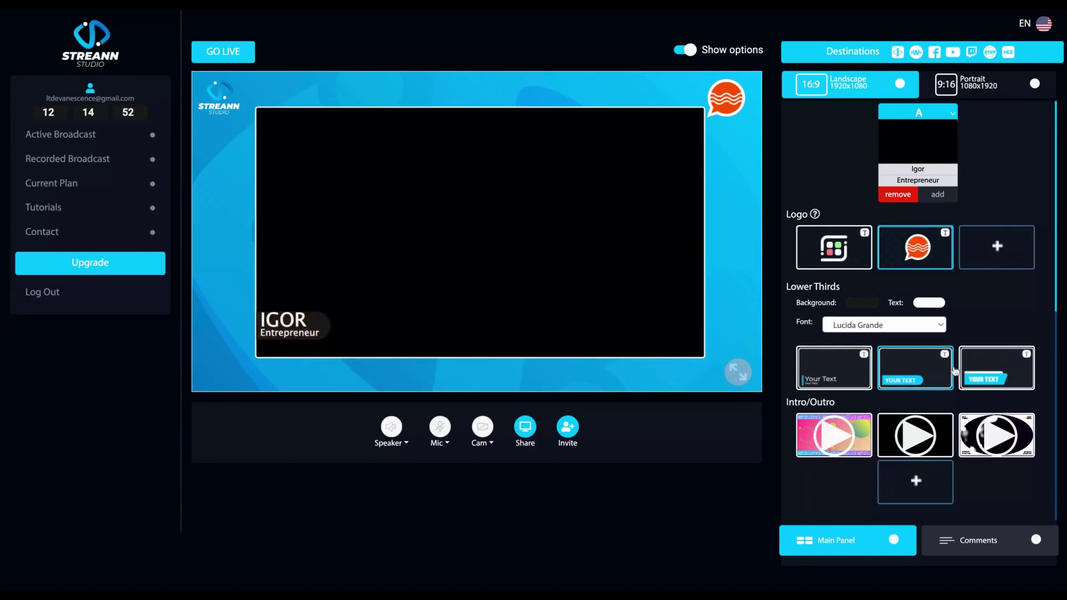
{"action": "scroll", "coordinate": [847, 341], "scroll_direction": "down", "scroll_amount": 1}
{"action": "scroll", "coordinate": [847, 341], "scroll_direction": "down", "scroll_amount": 1}
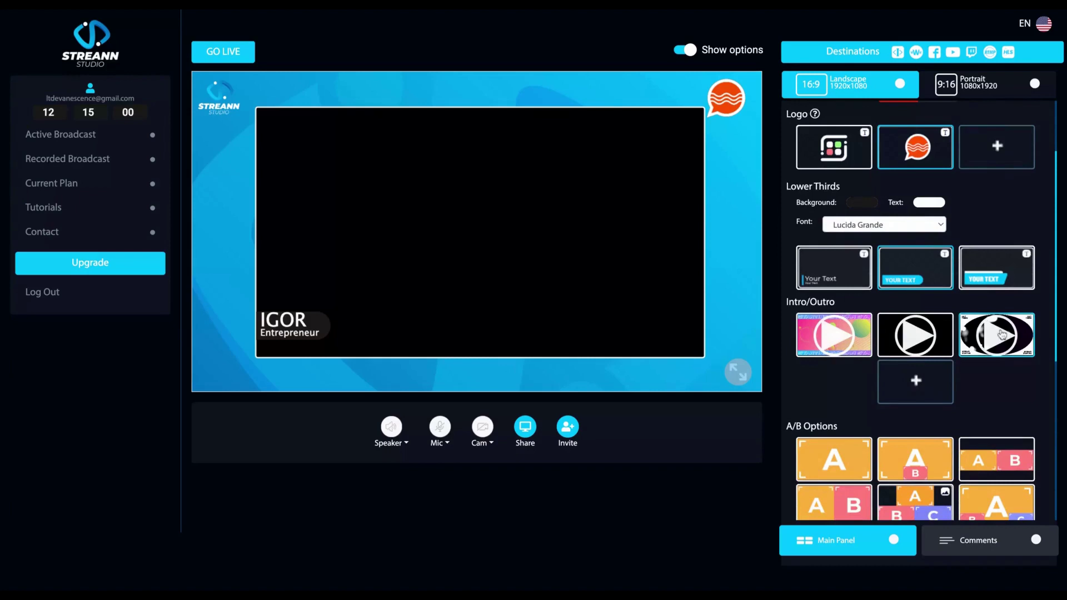
- Preview the third Intro/Outro thumbnail clip on the broadcast stage
{"action": "left_click", "coordinate": [1002, 334]}
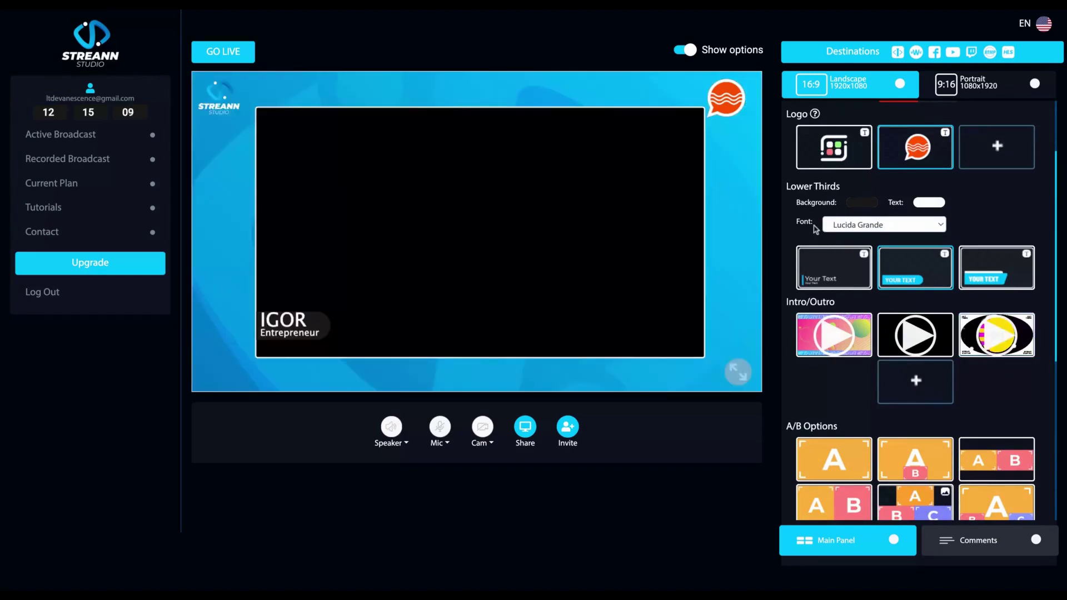
{"action": "scroll", "coordinate": [816, 229], "scroll_direction": "down", "scroll_amount": 3}
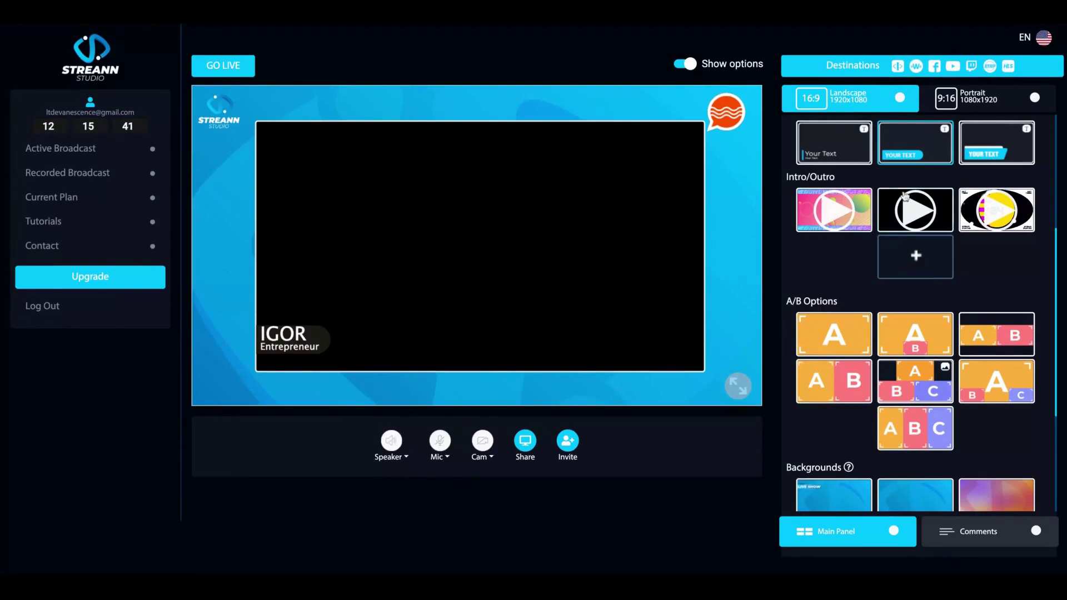
- Put screen source B on stage beside the presenter with its own 'SCREEN' lower third
{"action": "scroll", "coordinate": [905, 182], "scroll_direction": "up", "scroll_amount": 2}
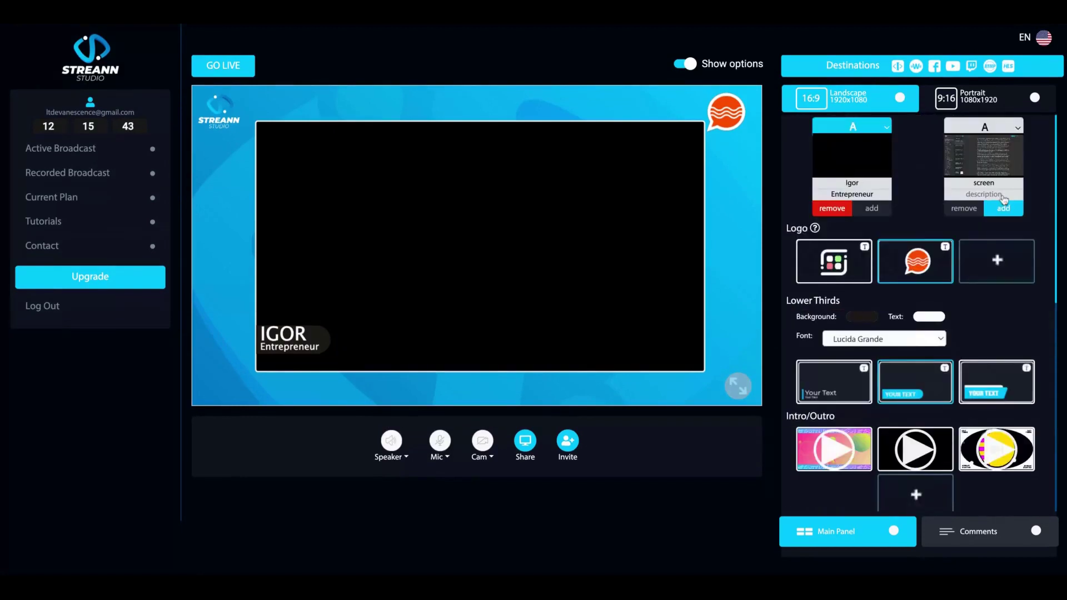
{"action": "left_click", "coordinate": [1003, 207]}
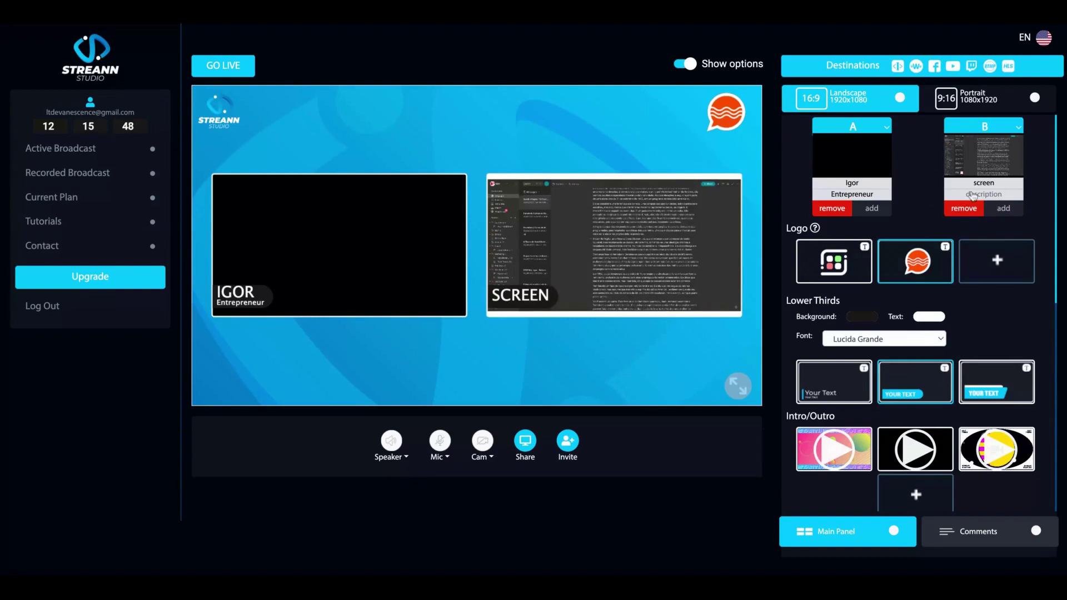
{"action": "left_click", "coordinate": [967, 205]}
{"action": "left_click", "coordinate": [998, 201]}
- Cycle through the inset, side-by-side, corner and three-column layouts, ending with the presenter alone full-frame
{"action": "scroll", "coordinate": [967, 279], "scroll_direction": "down", "scroll_amount": 6}
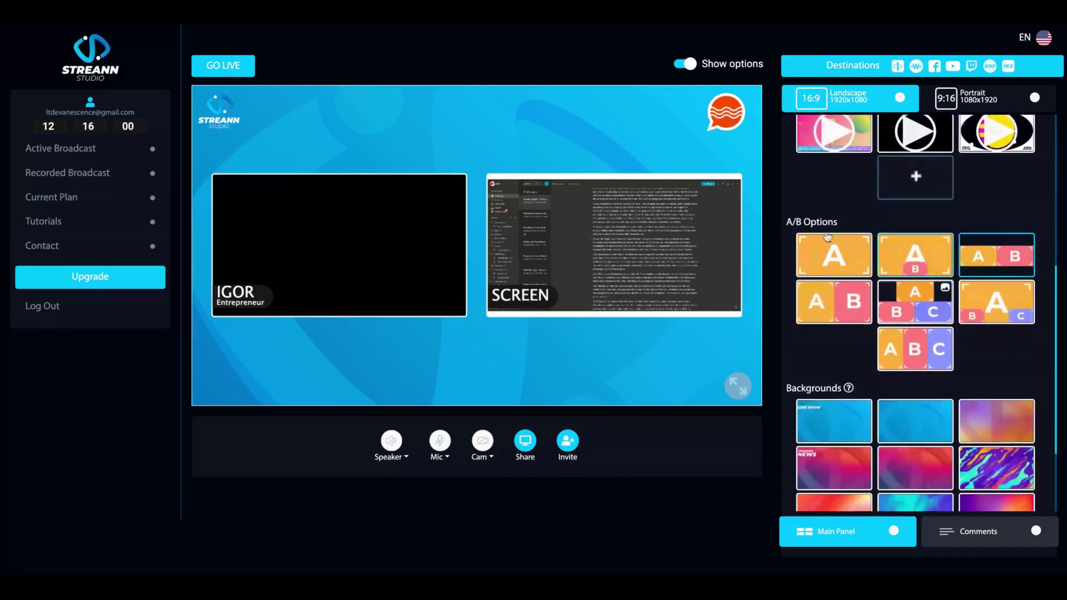
{"action": "left_click", "coordinate": [908, 246]}
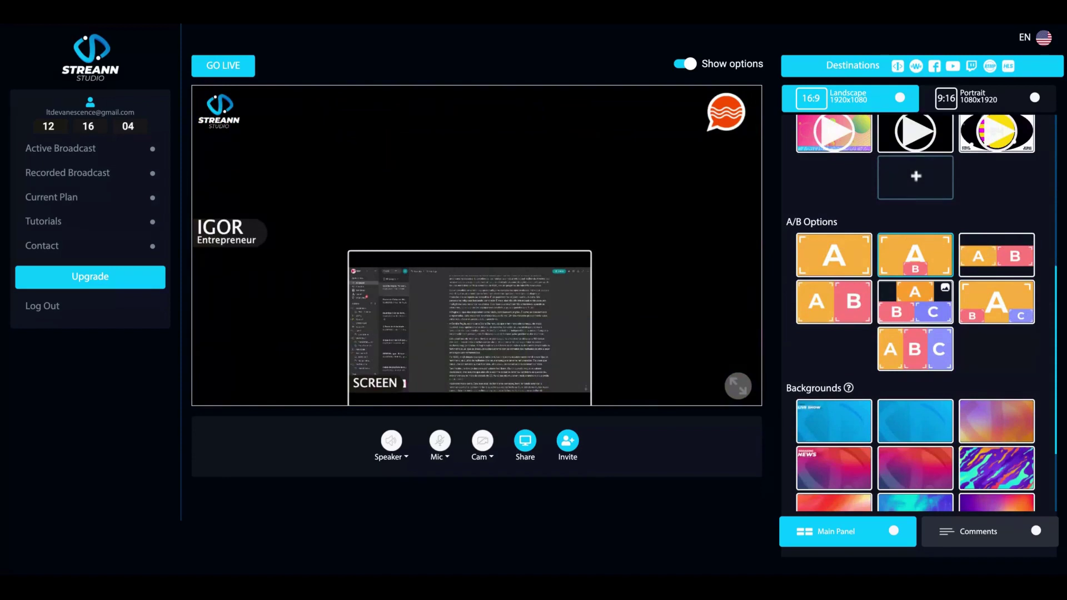
{"action": "left_click", "coordinate": [1000, 249]}
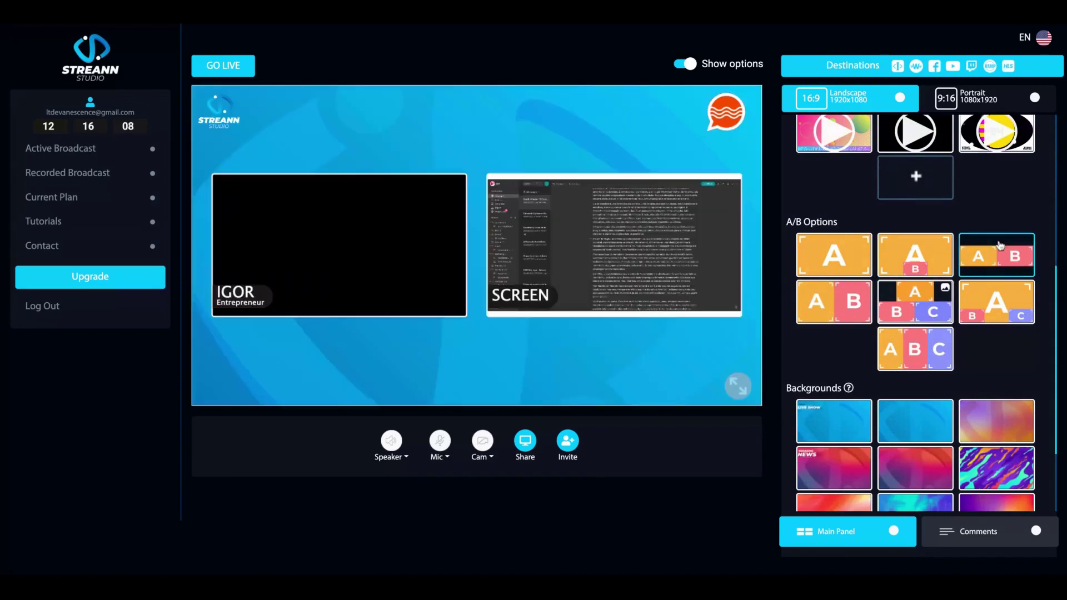
{"action": "left_click", "coordinate": [999, 297]}
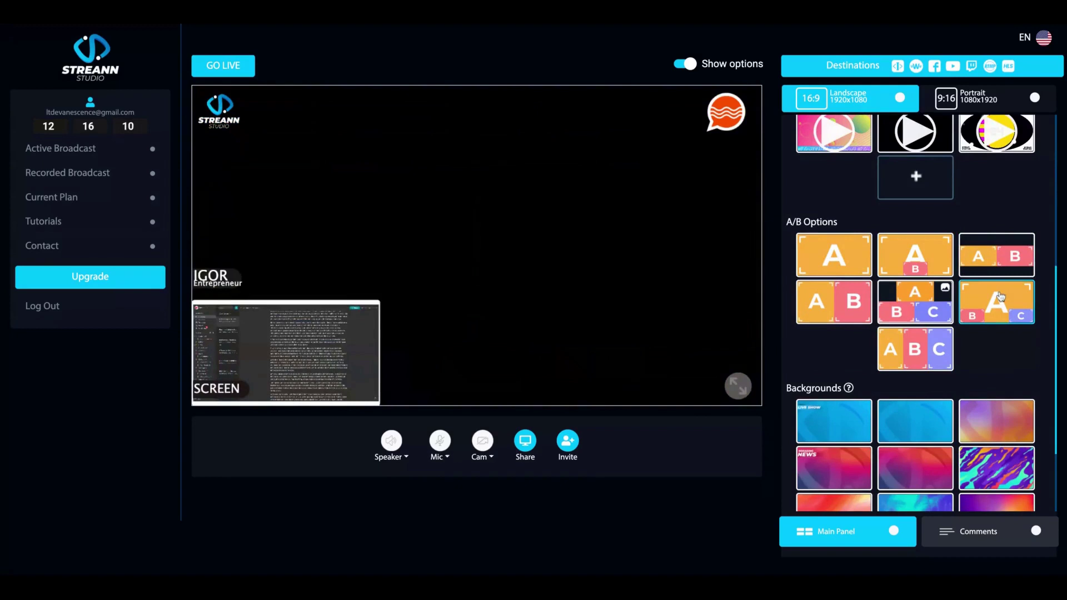
{"action": "left_click", "coordinate": [915, 301]}
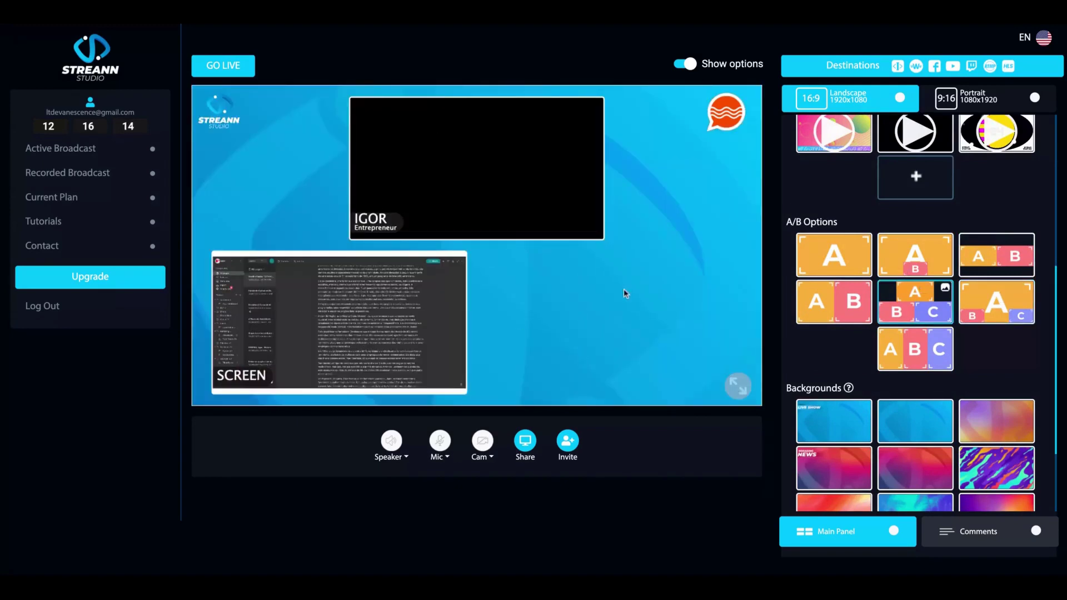
{"action": "left_click", "coordinate": [842, 300]}
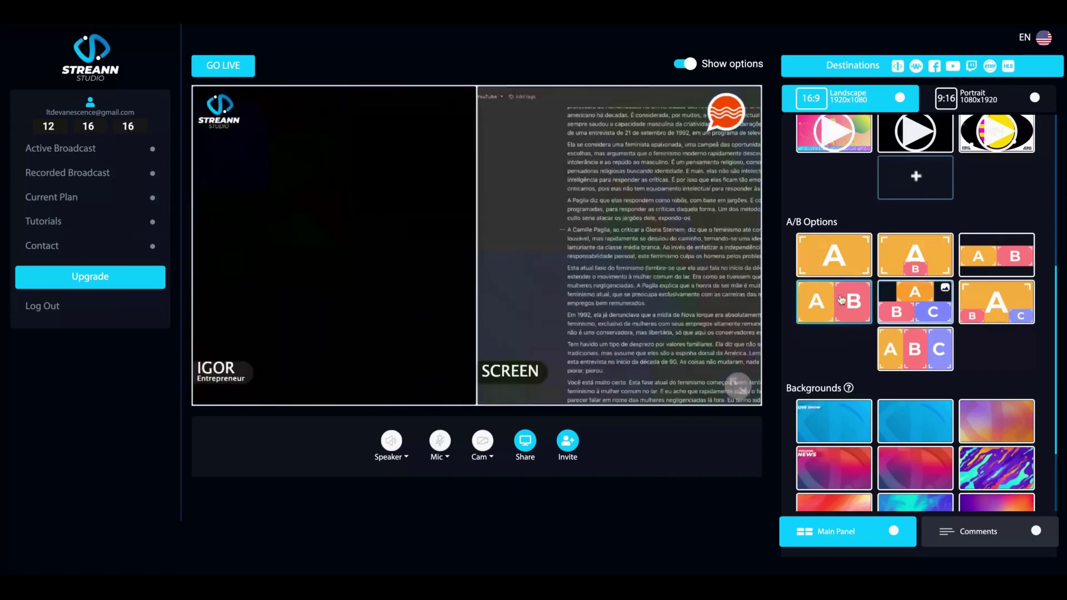
{"action": "left_click", "coordinate": [916, 340]}
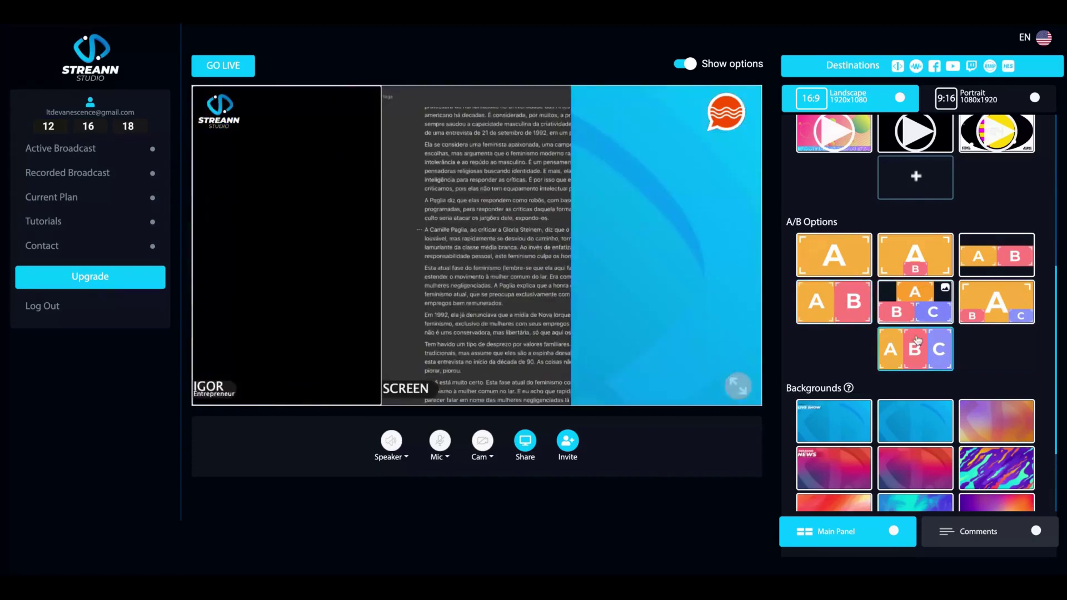
{"action": "left_click", "coordinate": [810, 236]}
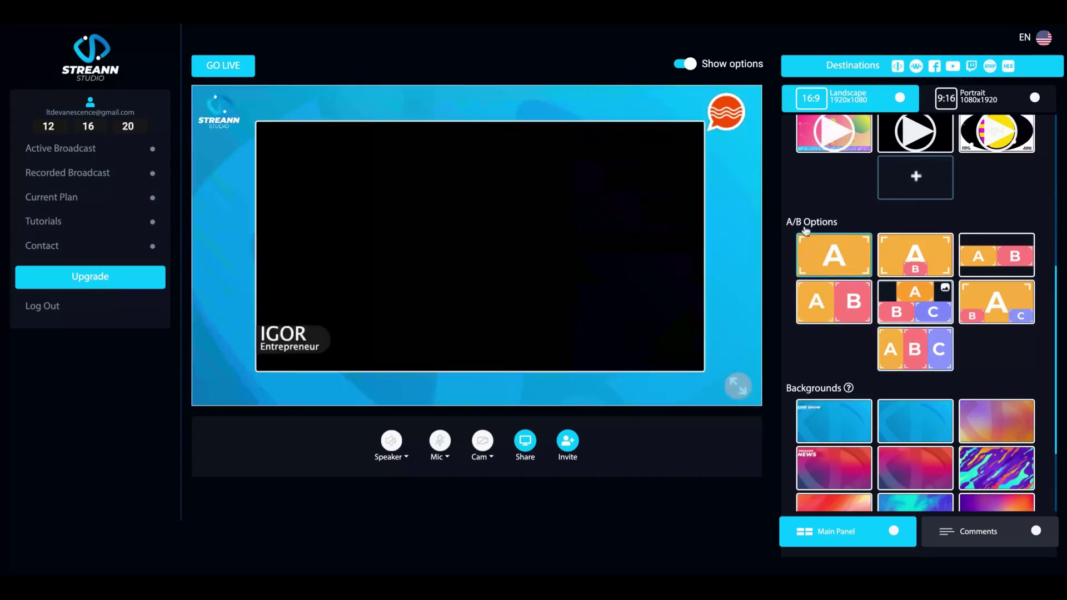
{"action": "scroll", "coordinate": [885, 245], "scroll_direction": "up", "scroll_amount": 5}
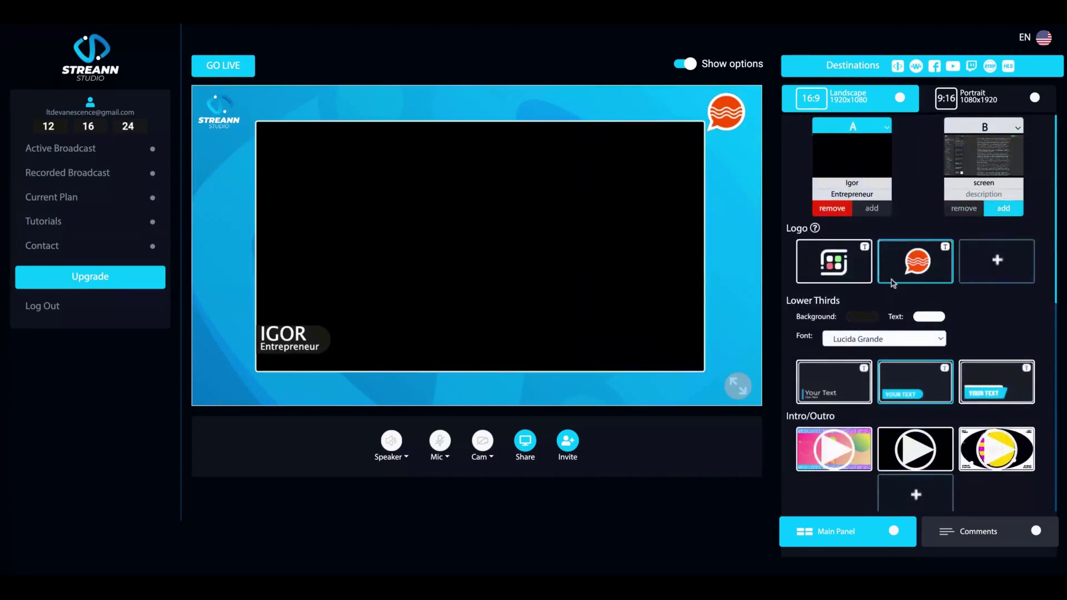
{"action": "scroll", "coordinate": [894, 284], "scroll_direction": "down", "scroll_amount": 1}
{"action": "scroll", "coordinate": [894, 283], "scroll_direction": "up", "scroll_amount": 1}
- Try the blue-purple, red gradient and pastel backgrounds, settling on the dark-blue and orange one
{"action": "scroll", "coordinate": [488, 274], "scroll_direction": "down", "scroll_amount": 1}
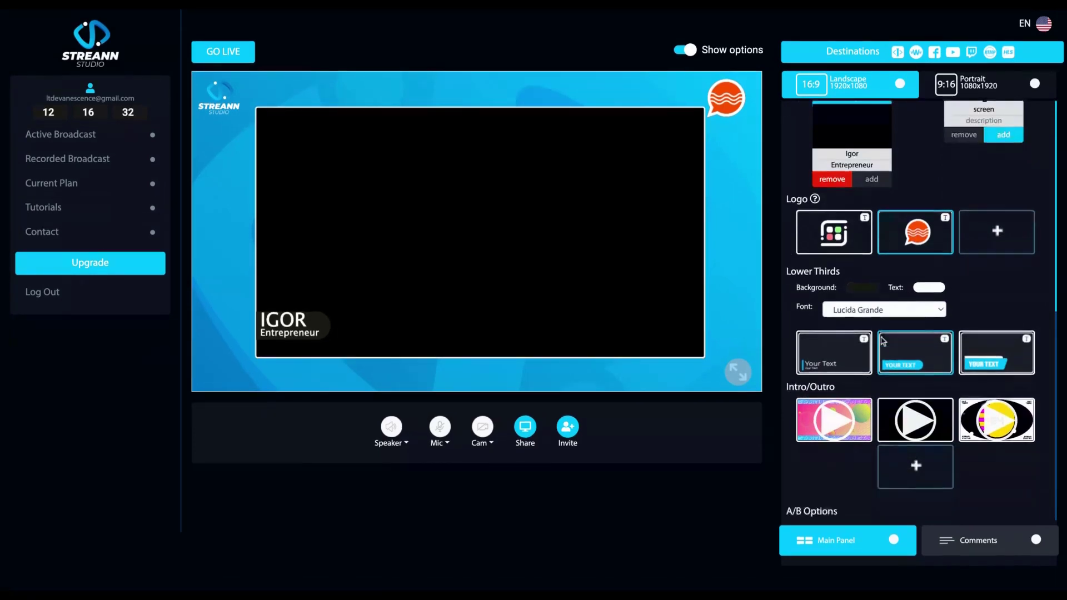
{"action": "scroll", "coordinate": [884, 341], "scroll_direction": "down", "scroll_amount": 5}
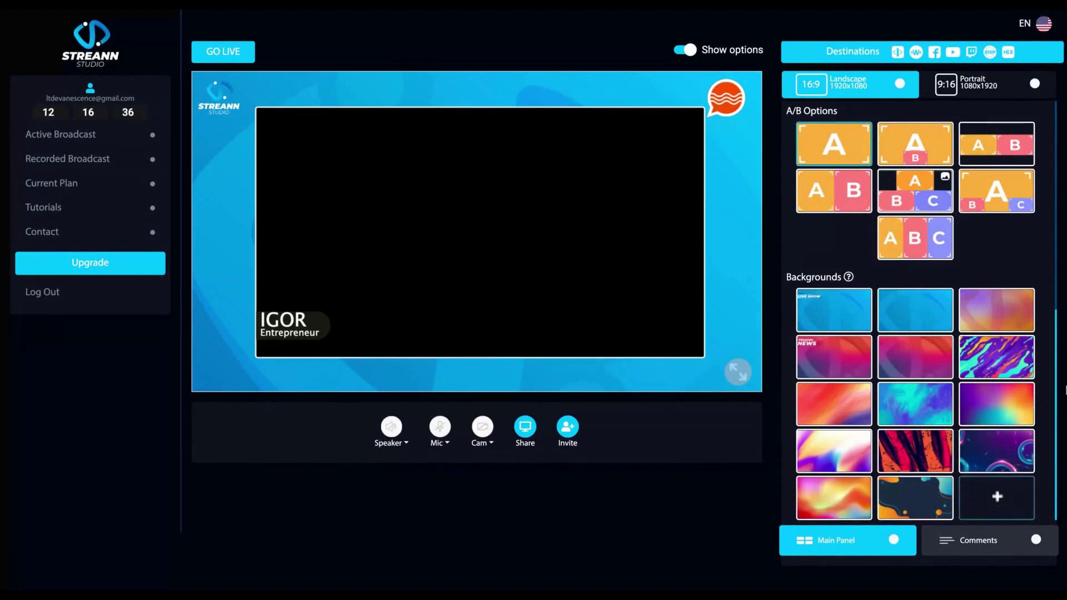
{"action": "left_click", "coordinate": [921, 410]}
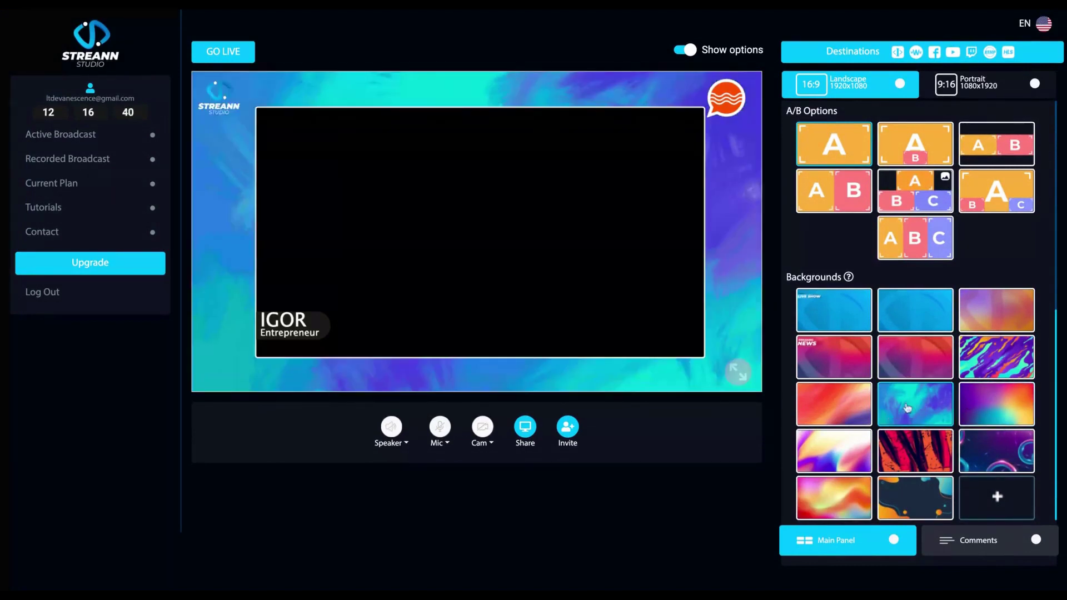
{"action": "left_click", "coordinate": [834, 408]}
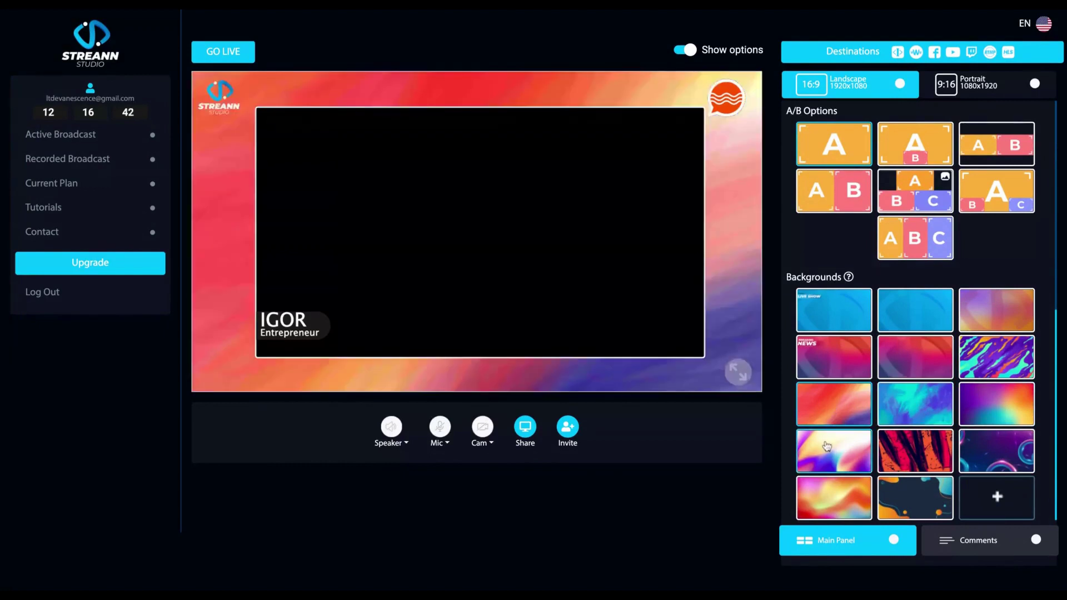
{"action": "left_click", "coordinate": [827, 447]}
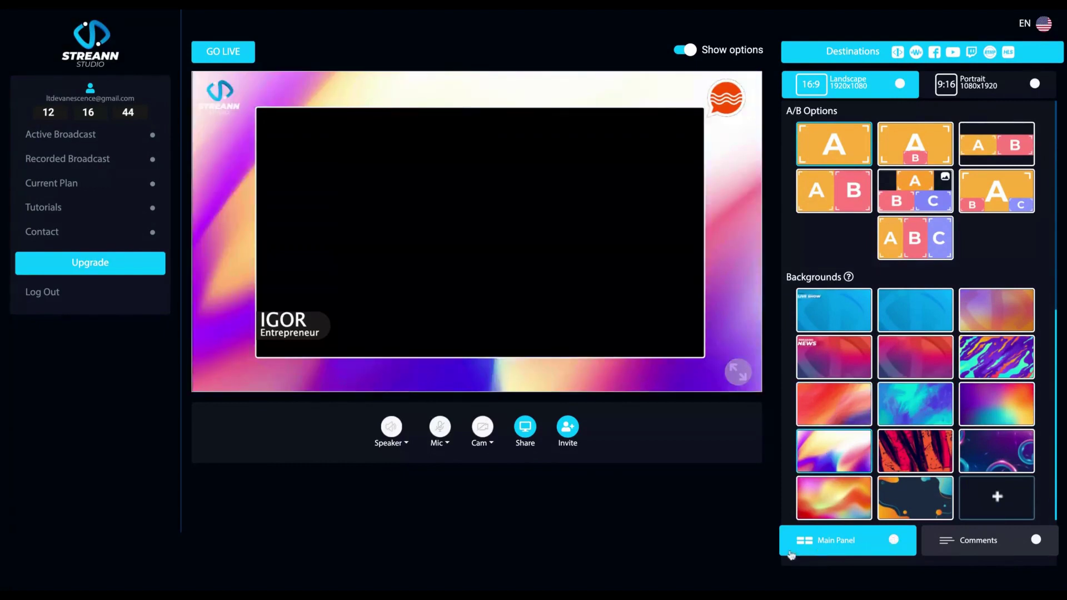
{"action": "left_click", "coordinate": [925, 500]}
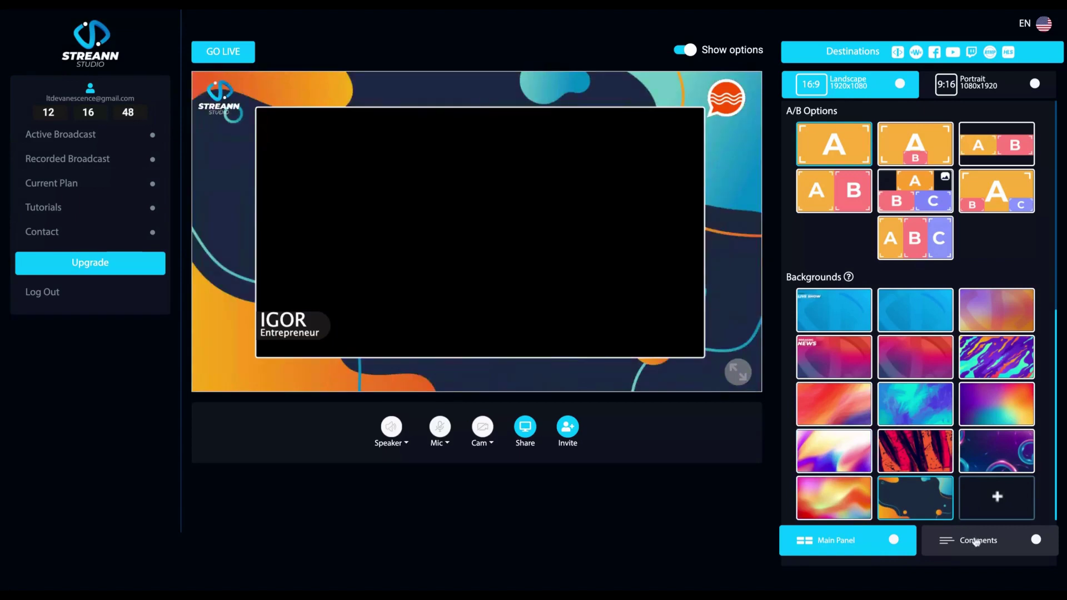
{"action": "left_click", "coordinate": [977, 542]}
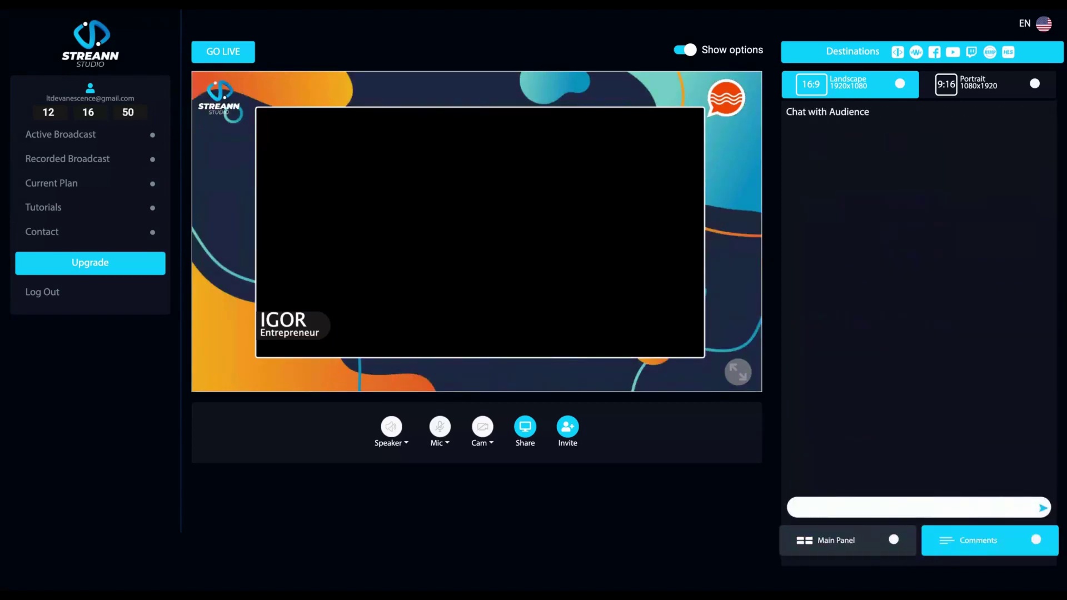
{"action": "left_click", "coordinate": [893, 506]}
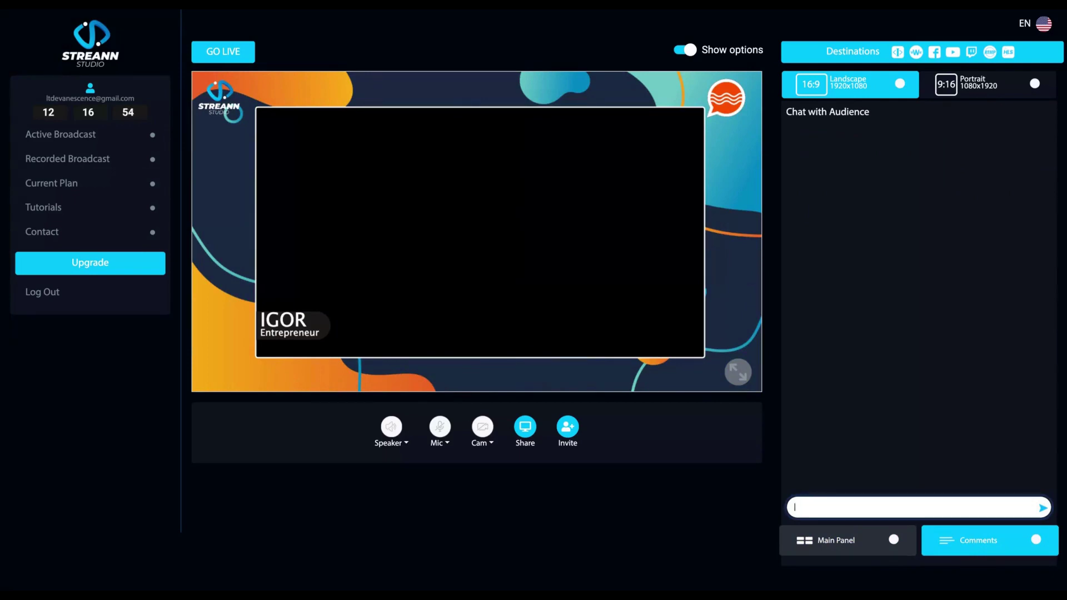
{"action": "left_click", "coordinate": [846, 542]}
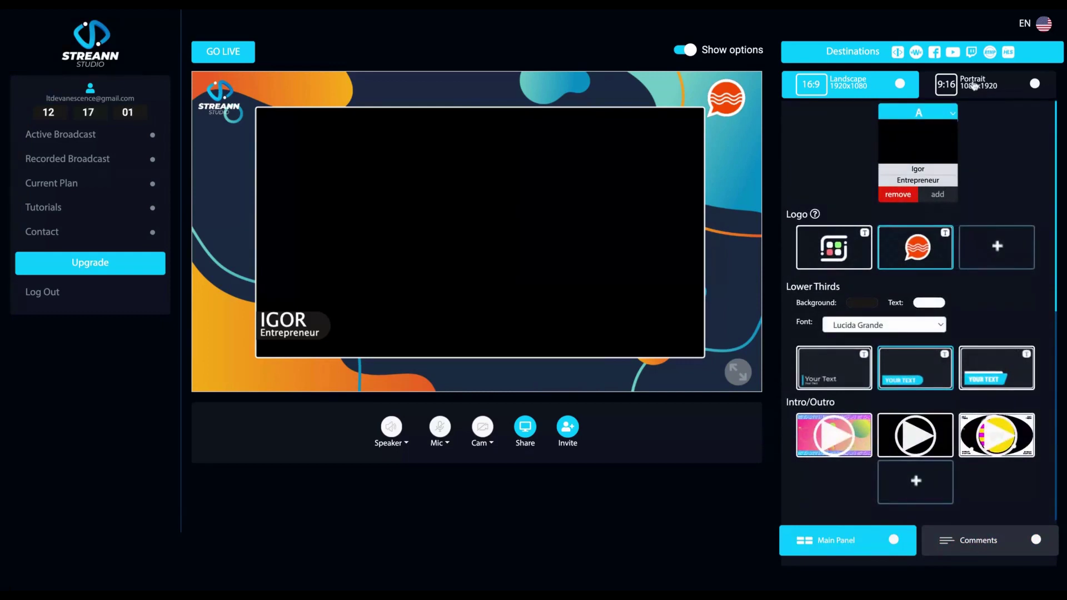
- Set the broadcast format to Portrait 9:16 (1080x1920)
{"action": "left_click", "coordinate": [974, 86]}
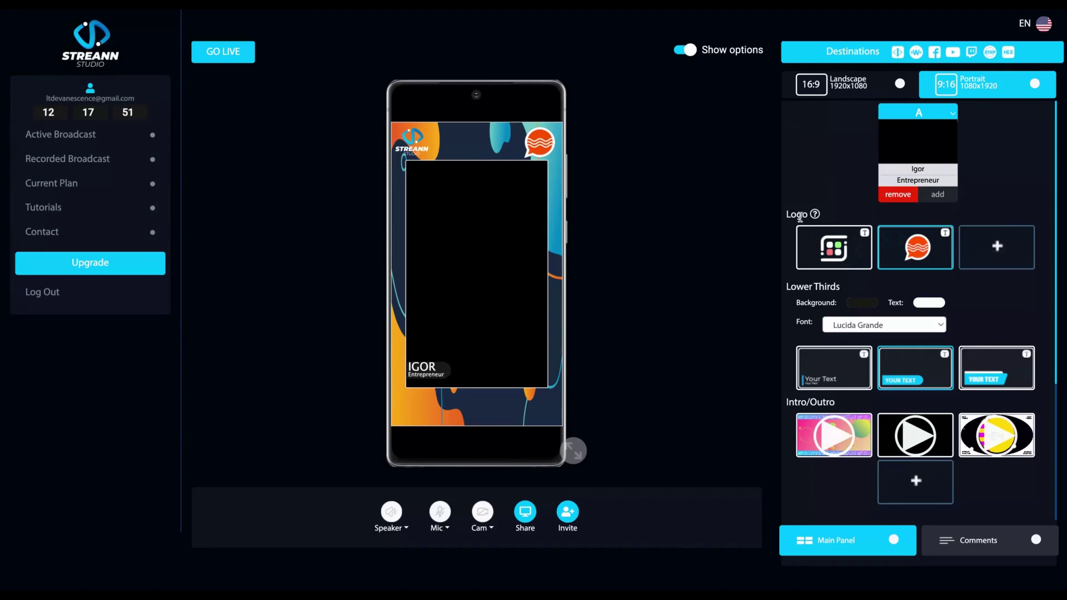
- Switch the broadcast back to Landscape 16:9 and copy the studio's iframe embed code to the clipboard
{"action": "left_click", "coordinate": [859, 97]}
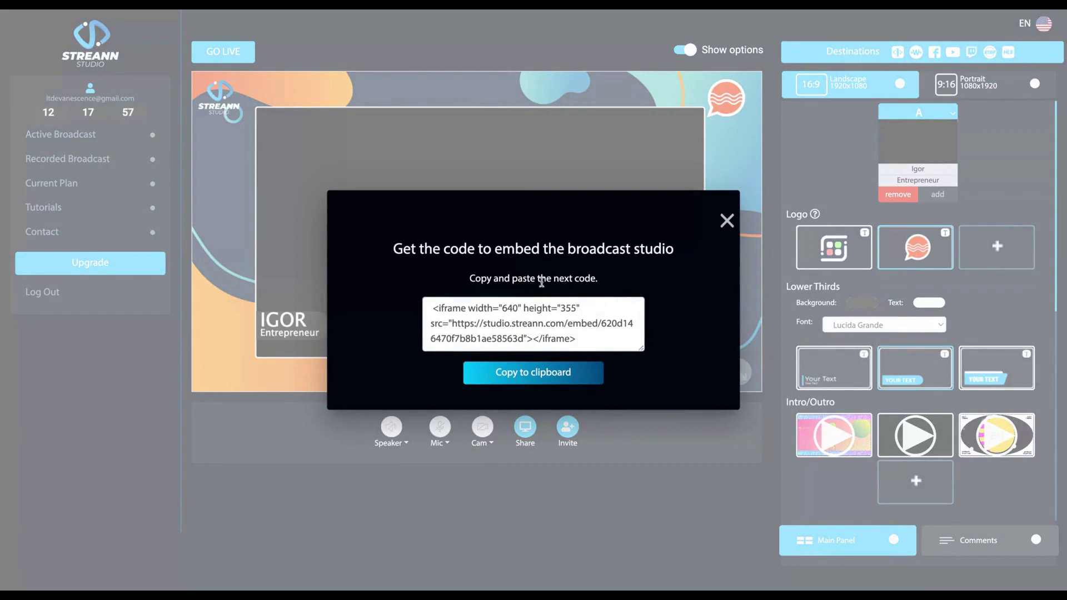
{"action": "left_click", "coordinate": [515, 376]}
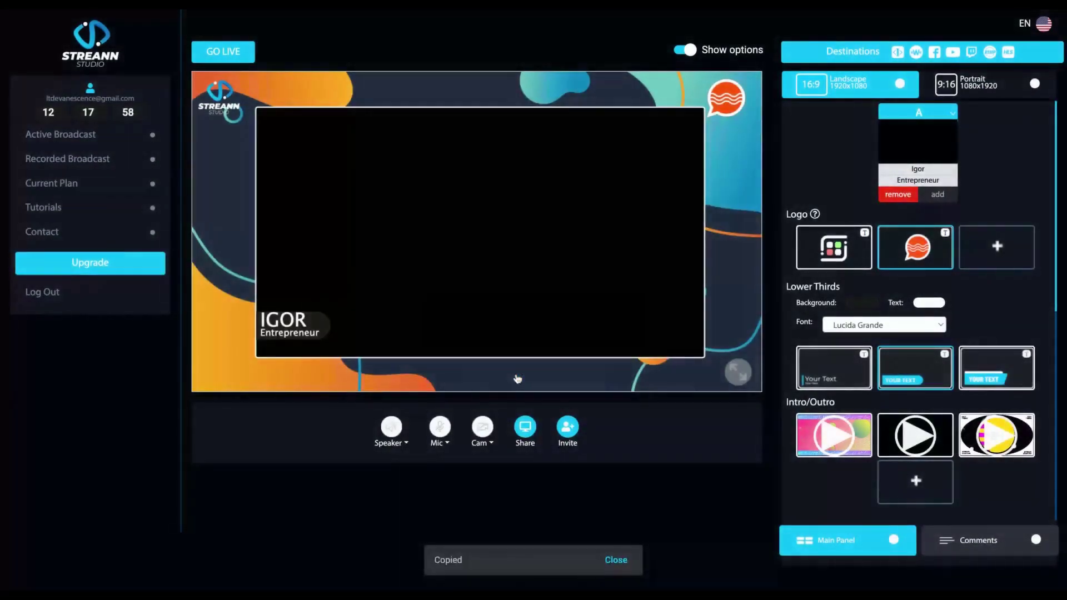
{"action": "left_click", "coordinate": [897, 53]}
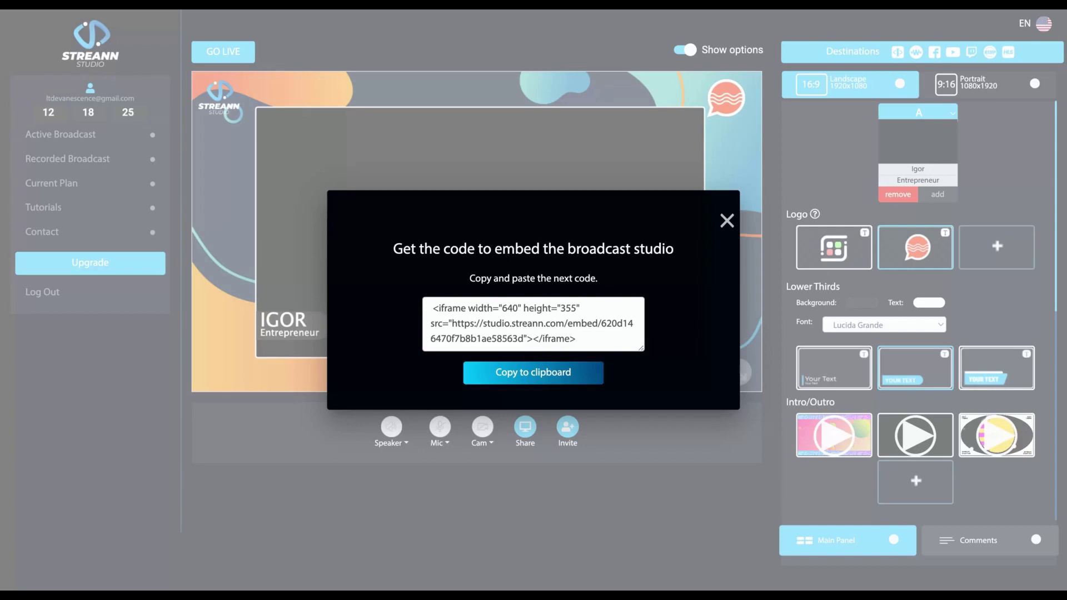
{"action": "left_click", "coordinate": [725, 221]}
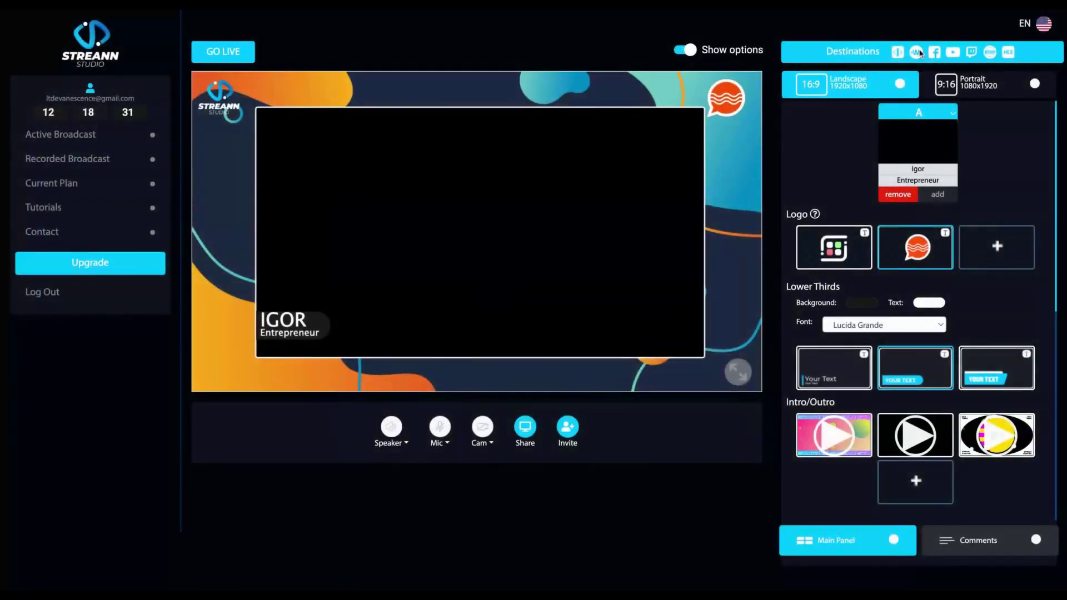
{"action": "left_click", "coordinate": [918, 51]}
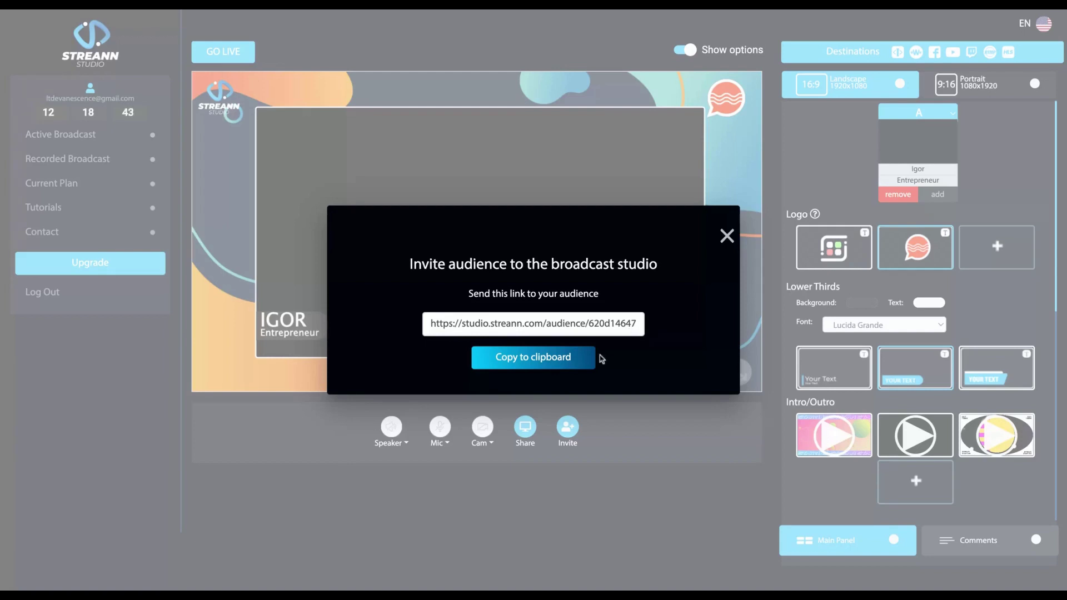
{"action": "left_click", "coordinate": [728, 238]}
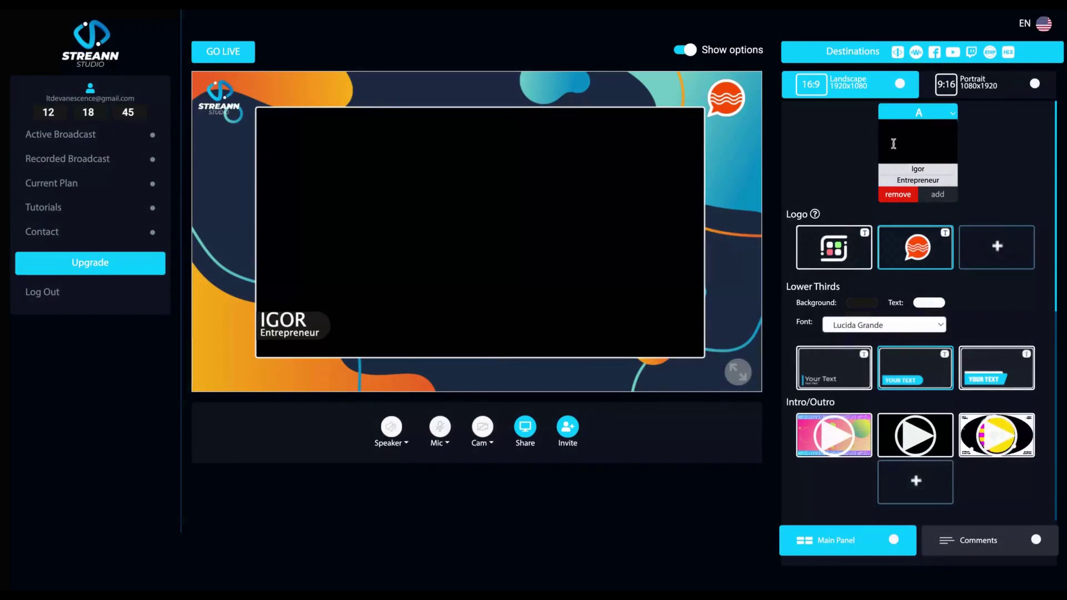
- Open the Broadcast form from Destinations and click into its Title and Description fields
{"action": "left_click", "coordinate": [933, 53]}
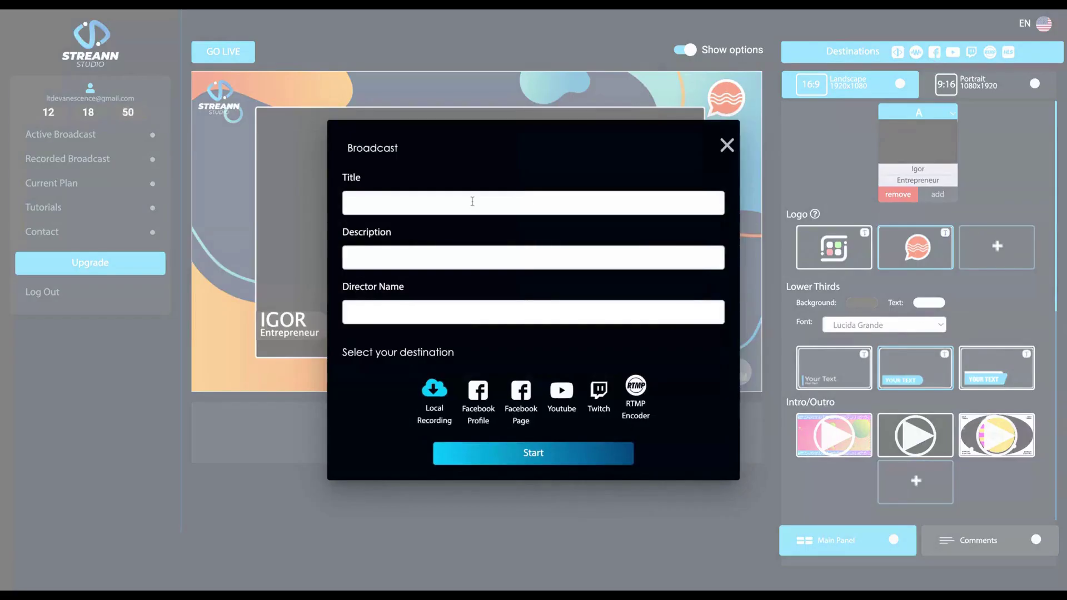
{"action": "left_click", "coordinate": [472, 201]}
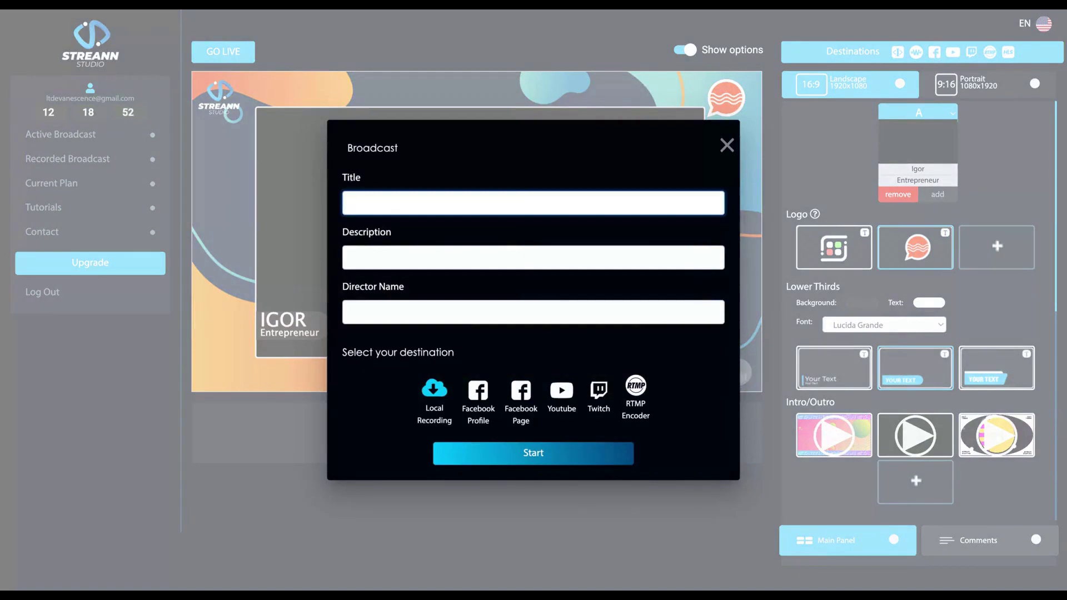
{"action": "left_click", "coordinate": [425, 263]}
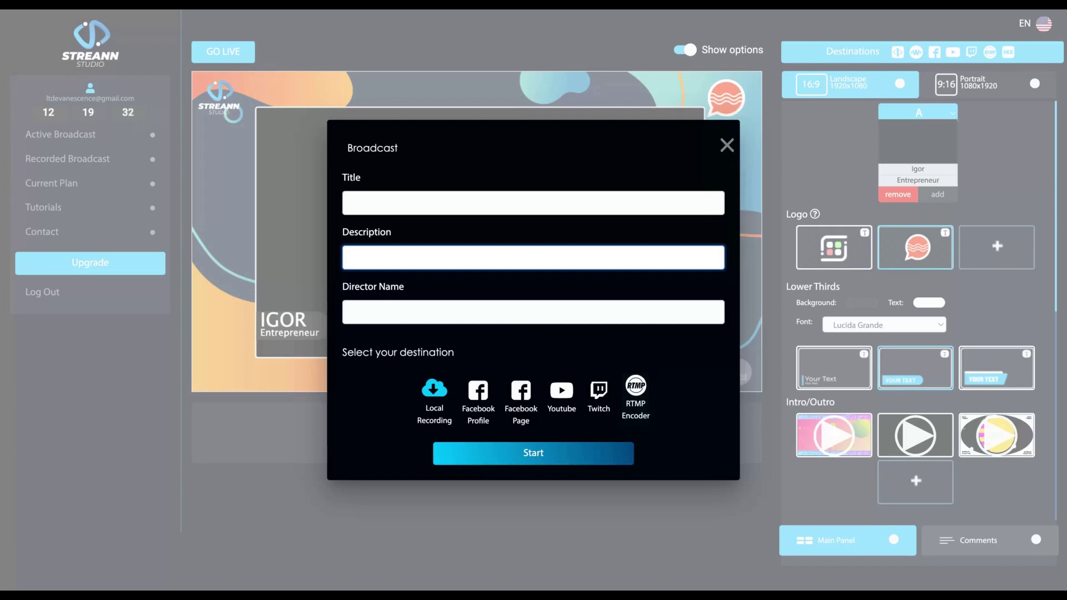
- Close the Broadcast form unsent, switch to Portrait 9:16, then reopen and close the form again
{"action": "left_click", "coordinate": [727, 145]}
{"action": "left_click", "coordinate": [995, 86]}
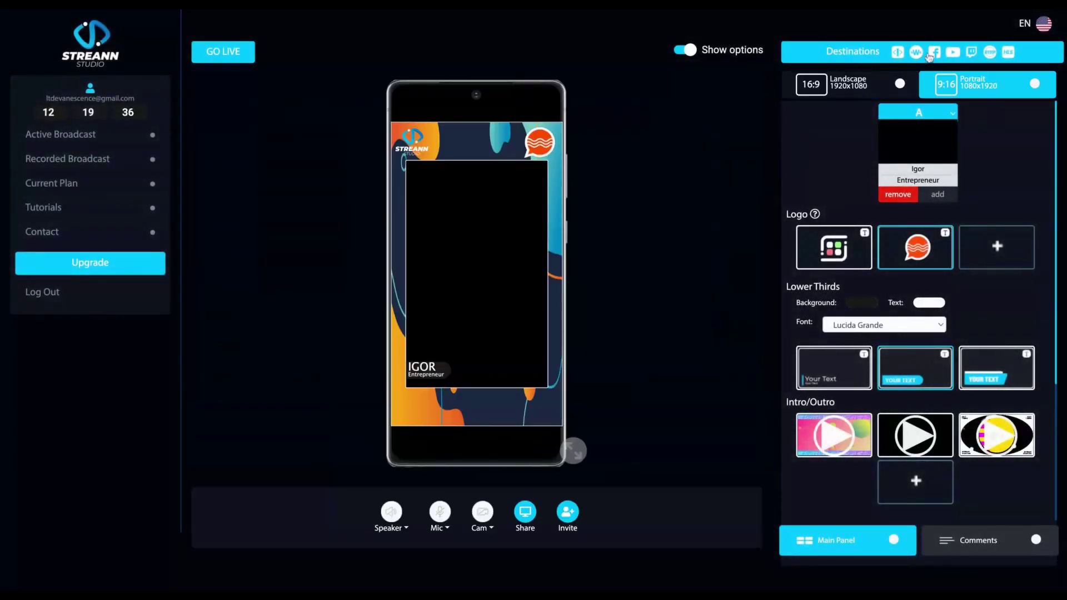
{"action": "left_click", "coordinate": [952, 56]}
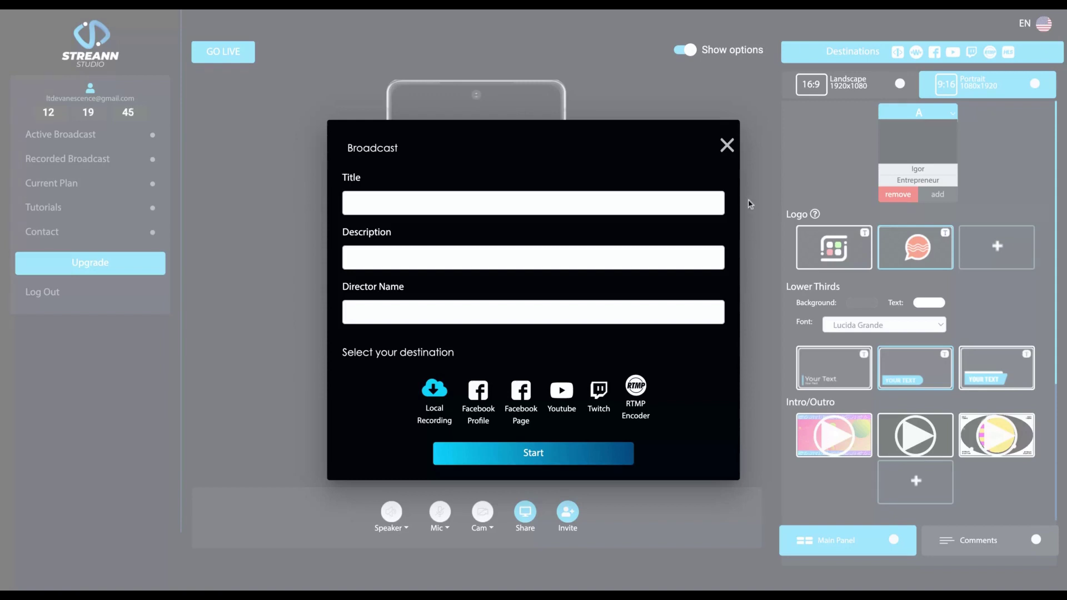
{"action": "left_click", "coordinate": [728, 151]}
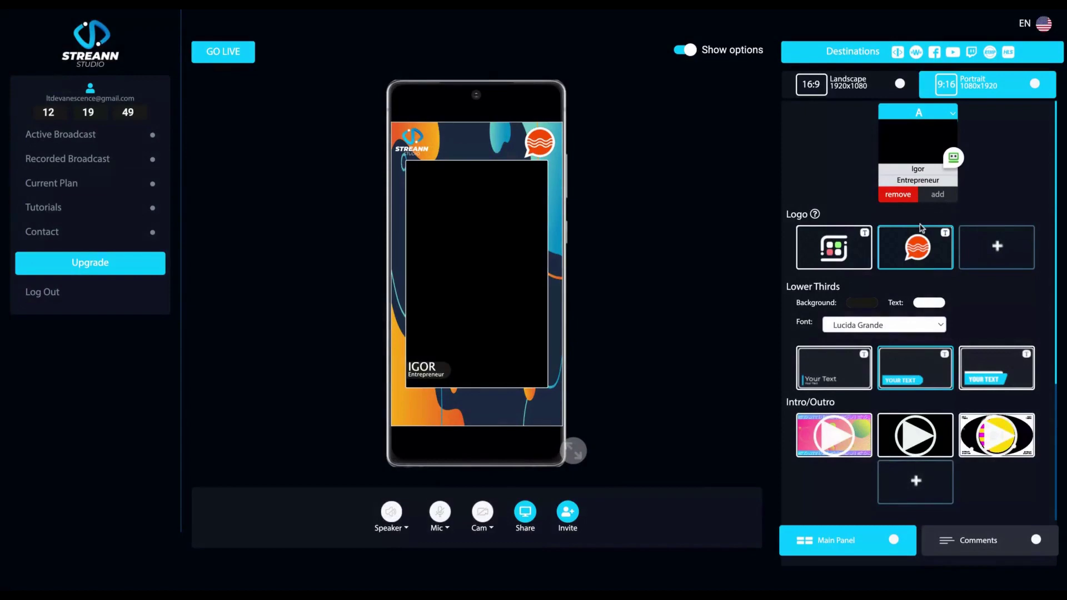
{"action": "left_click", "coordinate": [850, 81]}
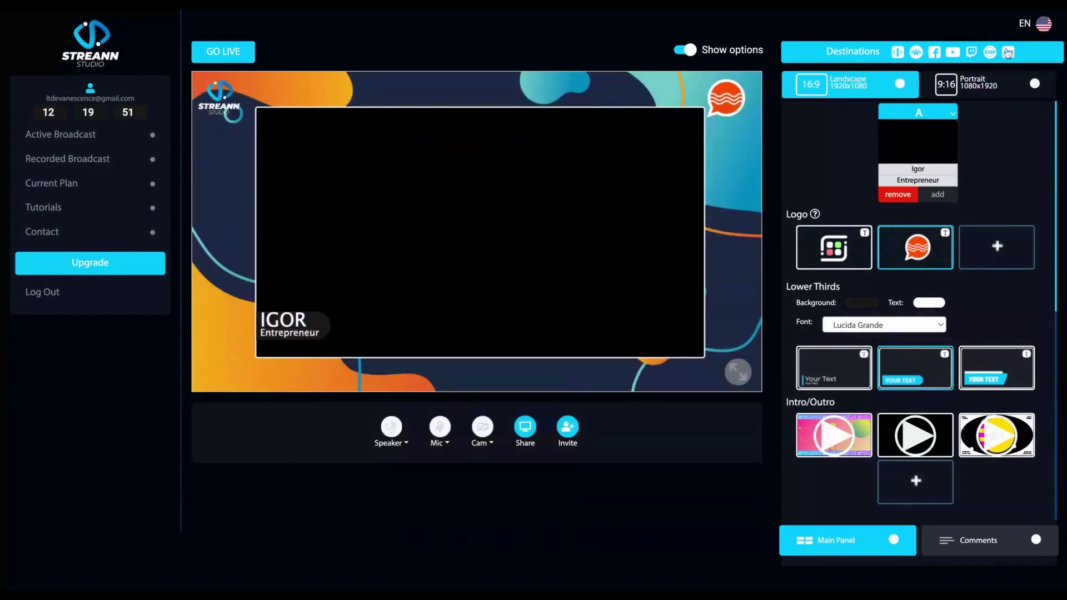
{"action": "left_click", "coordinate": [1008, 53]}
{"action": "left_click_drag", "start_coordinate": [444, 301], "coordinate": [620, 302]}
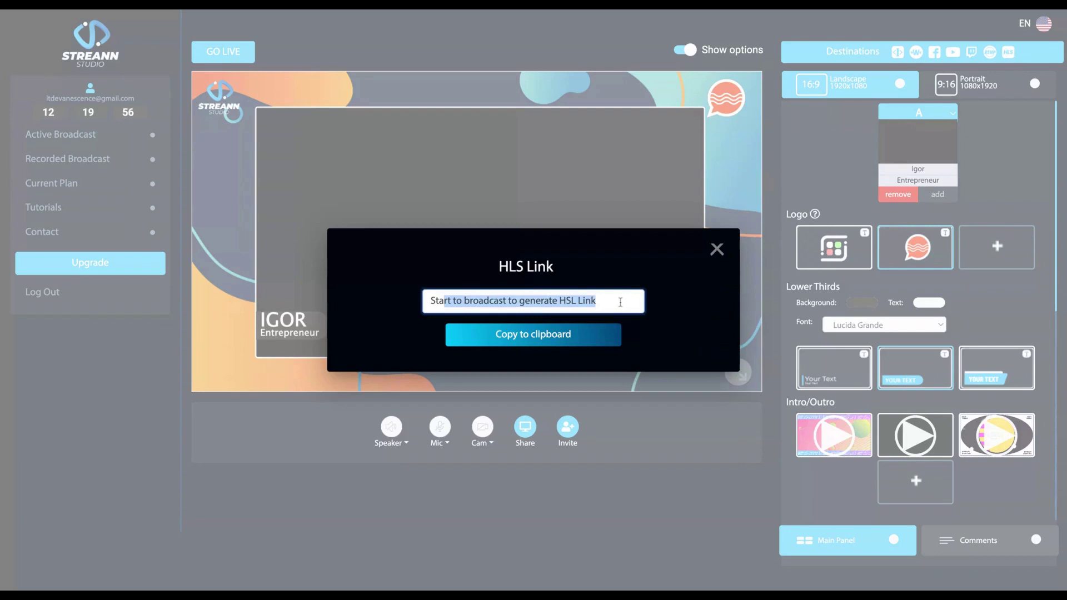
{"action": "key", "text": "ctrl+a"}
{"action": "triple_click", "coordinate": [501, 267]}
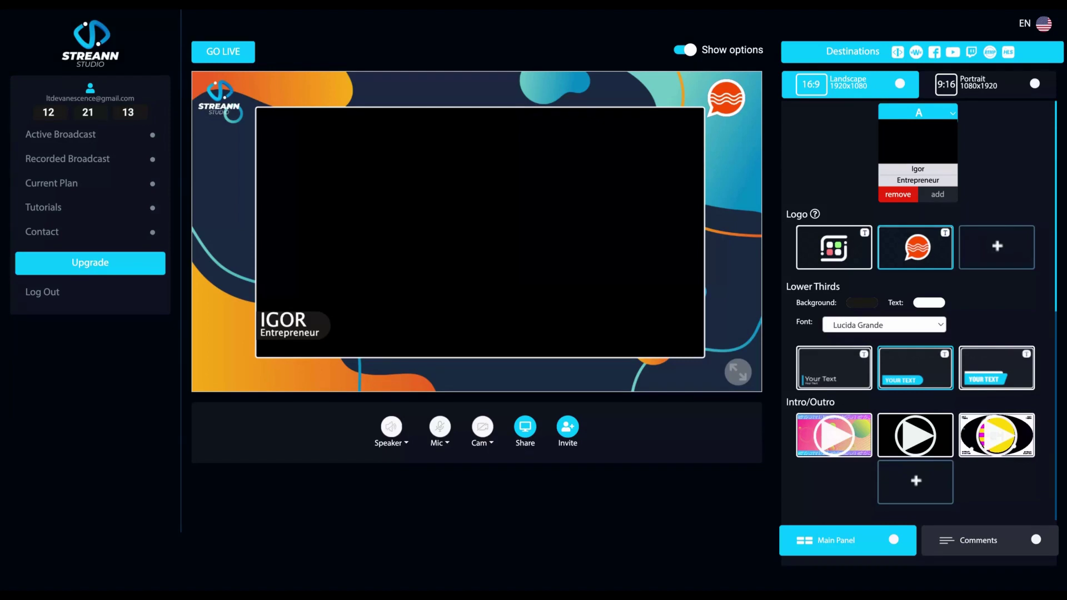
{"action": "left_click", "coordinate": [691, 51]}
{"action": "left_click", "coordinate": [692, 52]}
{"action": "left_click", "coordinate": [1045, 25]}
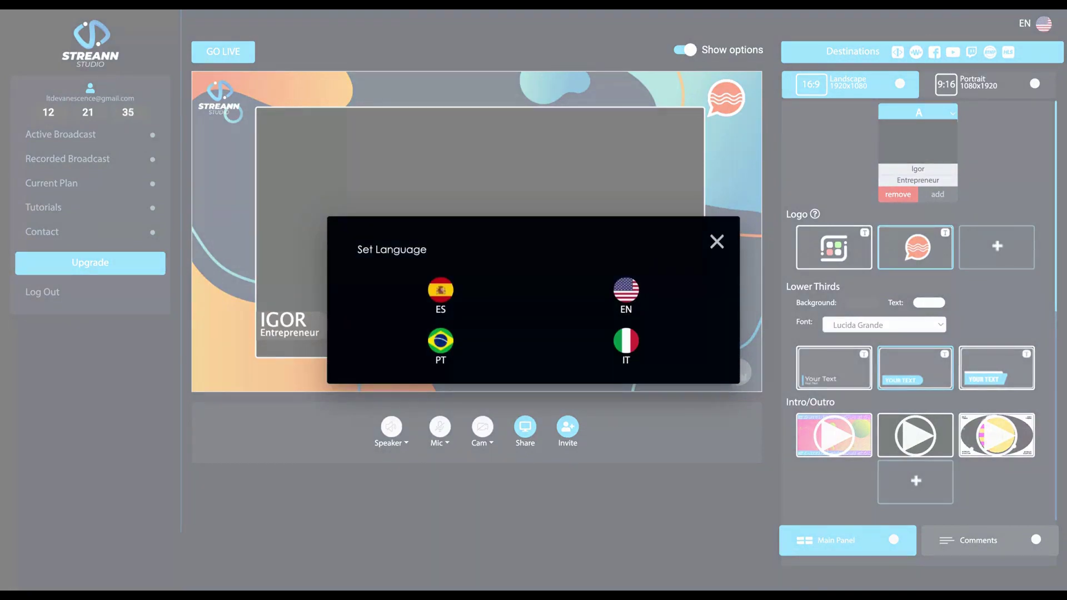
{"action": "left_click", "coordinate": [718, 243]}
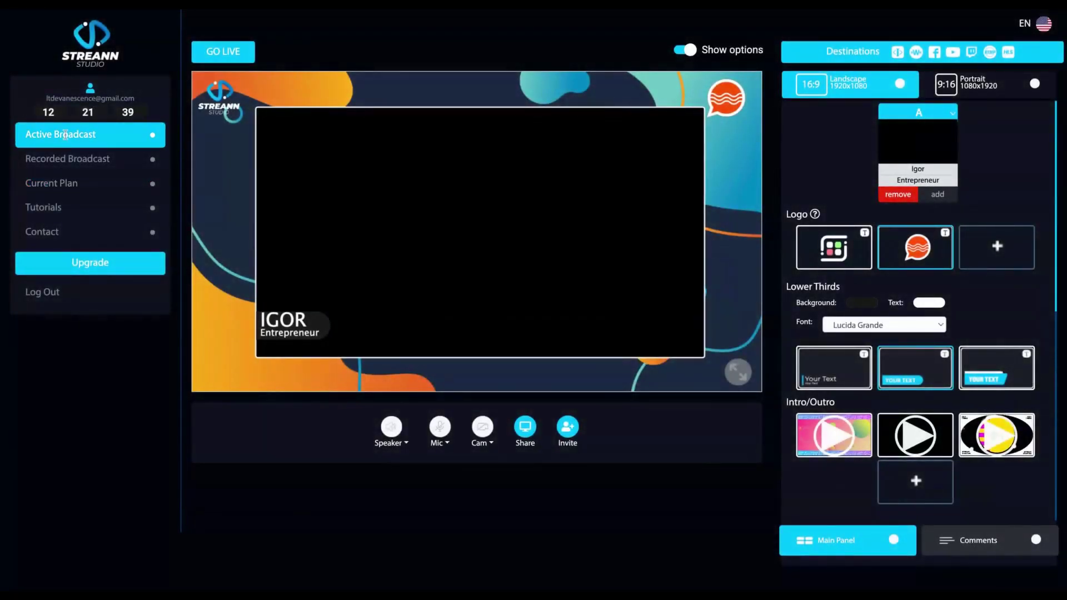
{"action": "left_click", "coordinate": [103, 135]}
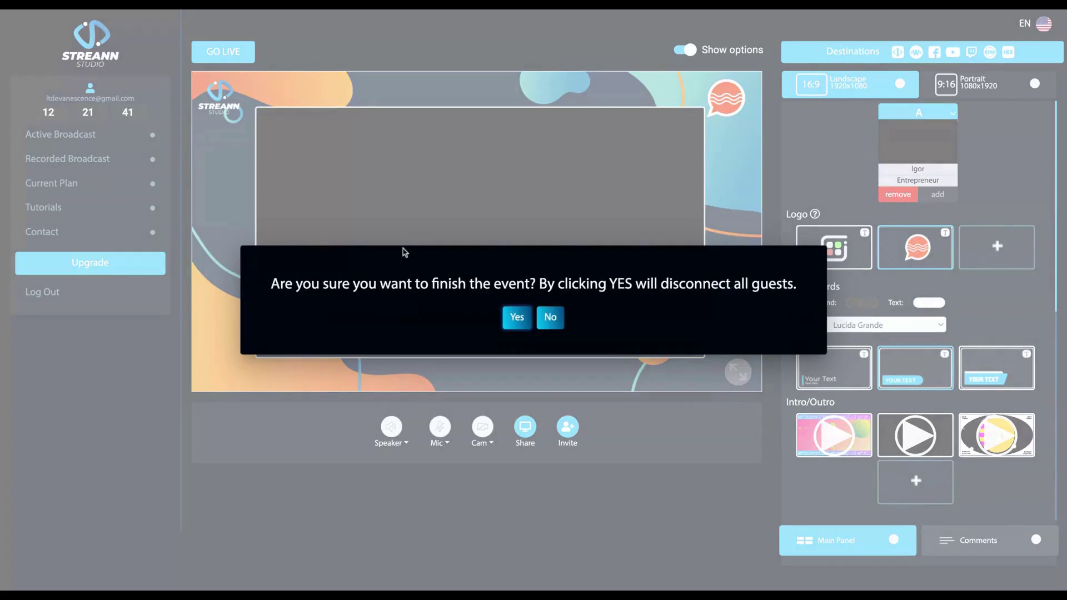
{"action": "key", "text": "Escape"}
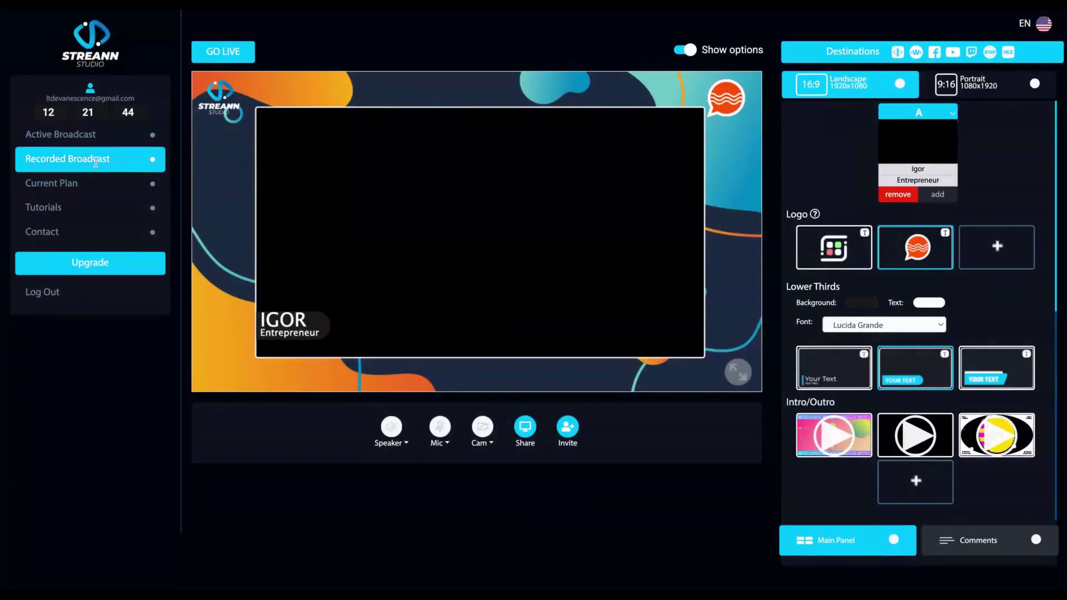